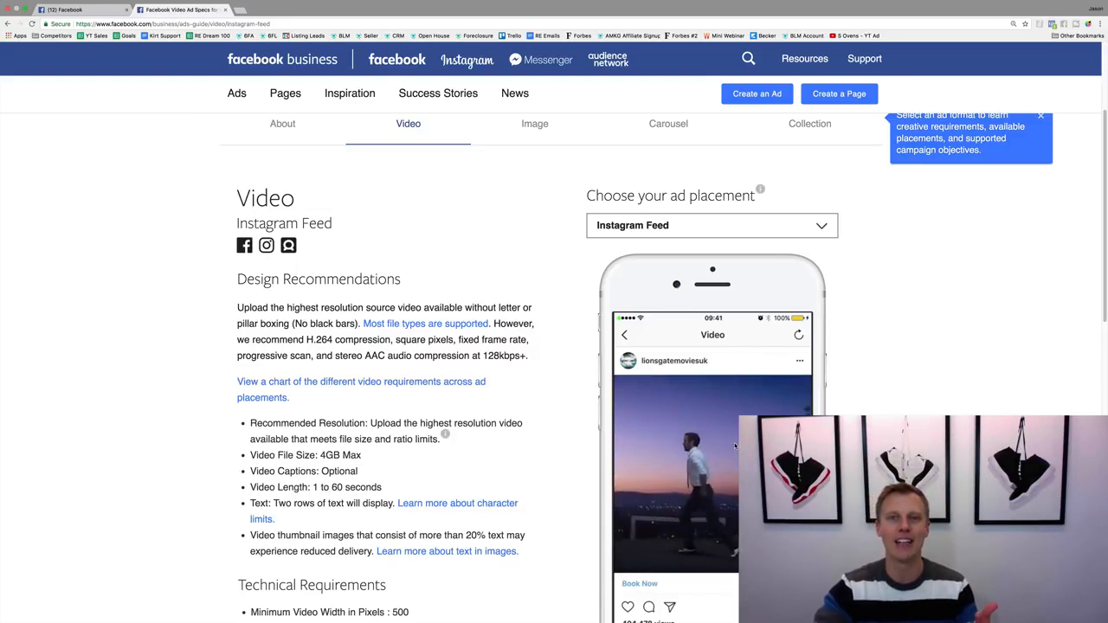
Step: Review the video ad placements list and the Instagram Feed design and technical requirements, including the allowed video length
{"action": "left_click", "coordinate": [744, 225]}
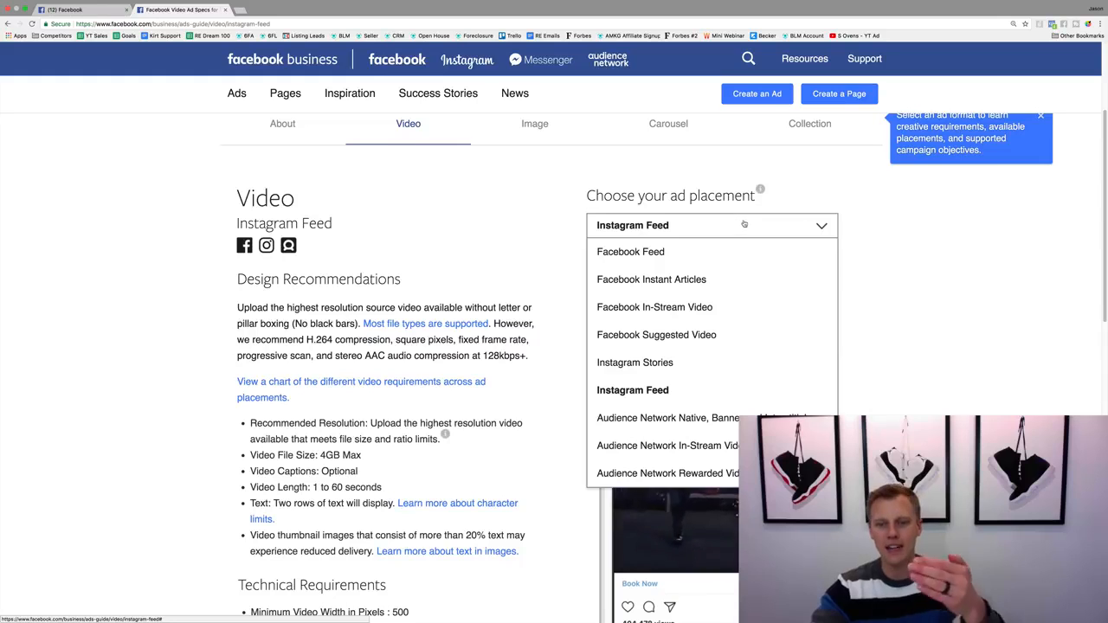
{"action": "left_click", "coordinate": [934, 358]}
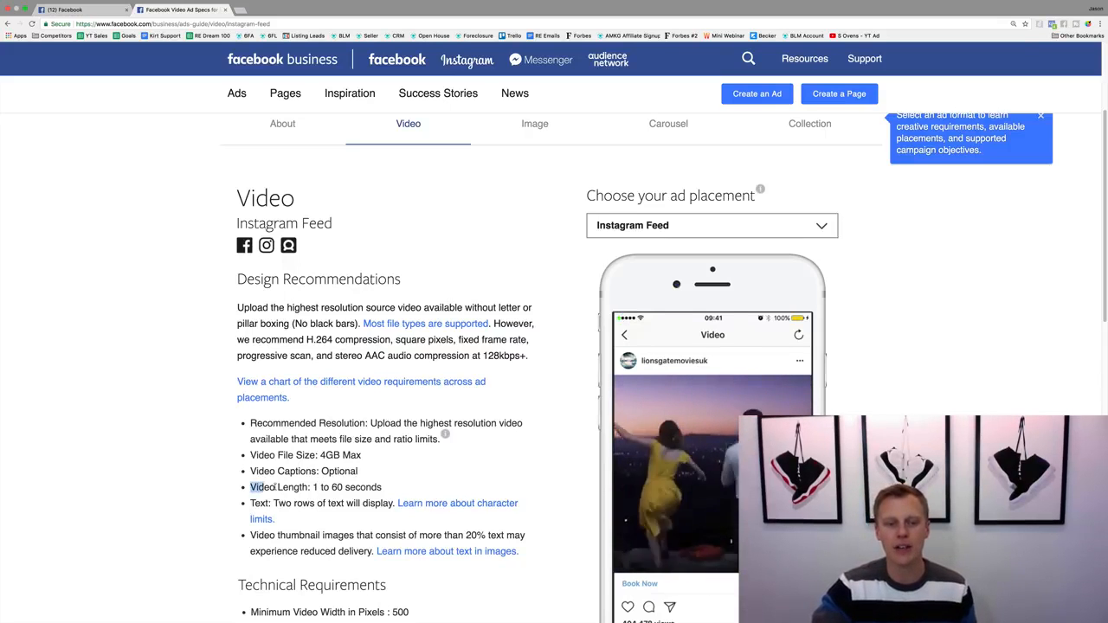
{"action": "left_click_drag", "start_coordinate": [275, 487], "coordinate": [387, 489]}
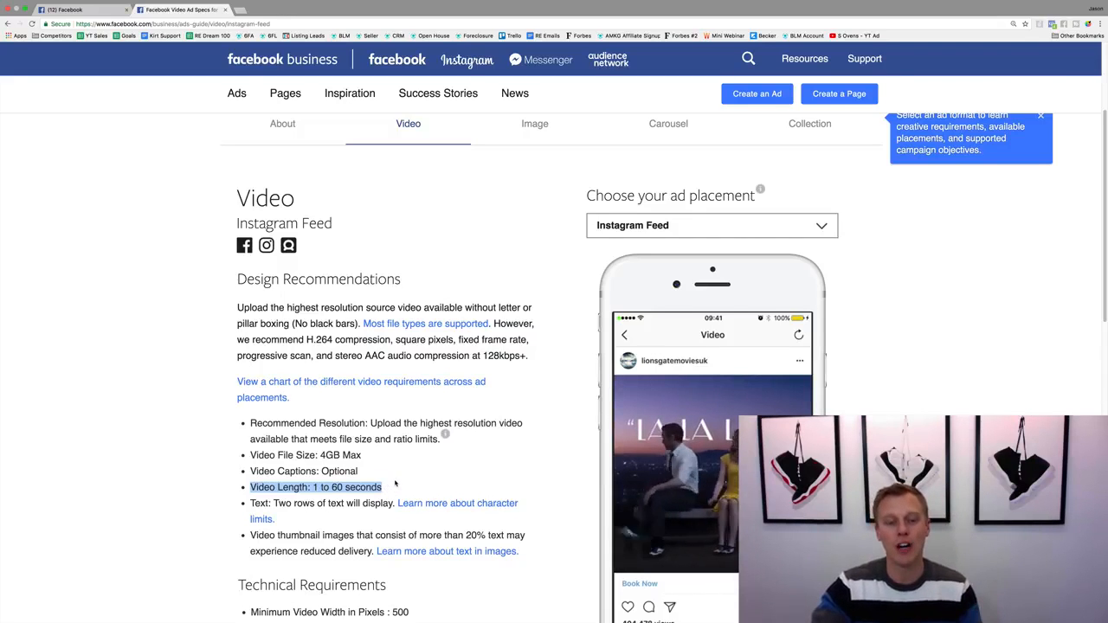
{"action": "left_click", "coordinate": [396, 485]}
{"action": "scroll", "coordinate": [397, 484], "scroll_direction": "down", "scroll_amount": 5}
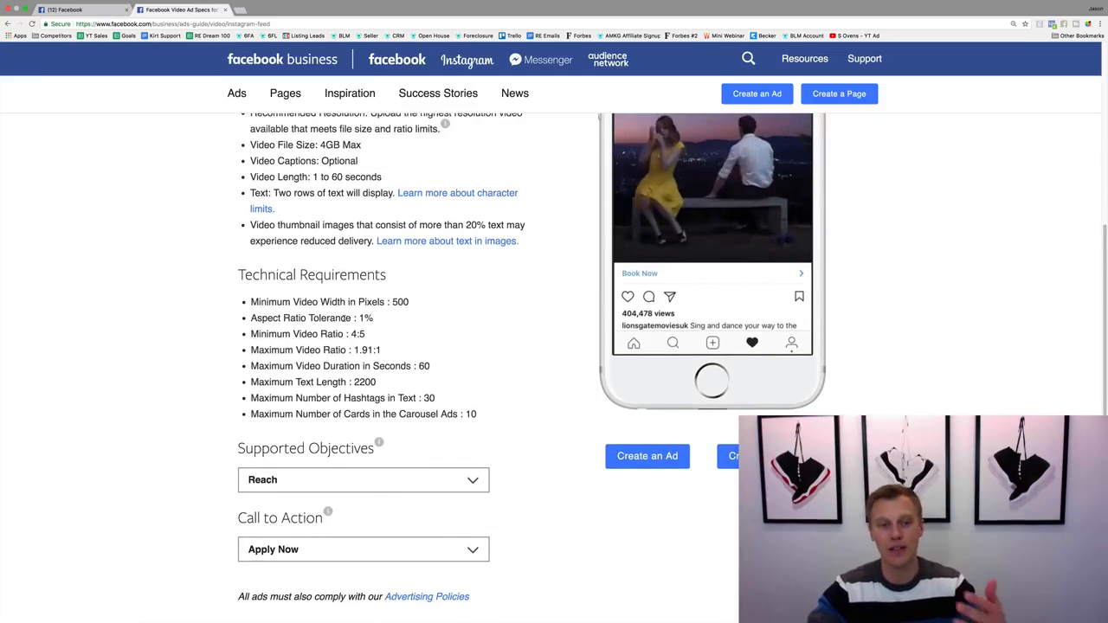
{"action": "scroll", "coordinate": [339, 317], "scroll_direction": "up", "scroll_amount": 1}
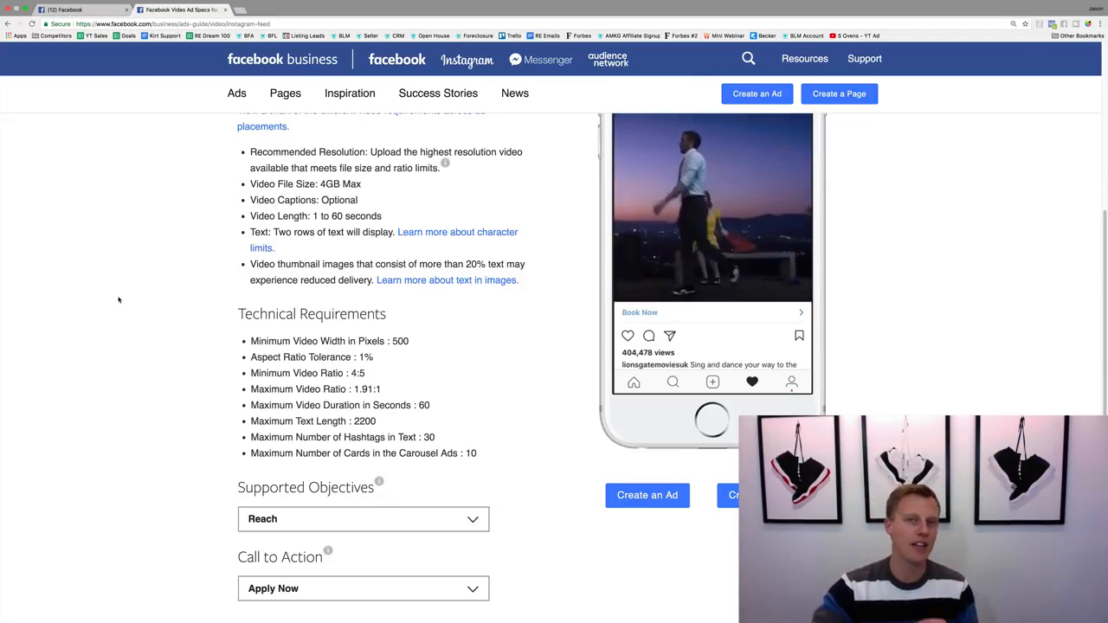
{"action": "scroll", "coordinate": [120, 301], "scroll_direction": "up", "scroll_amount": 5}
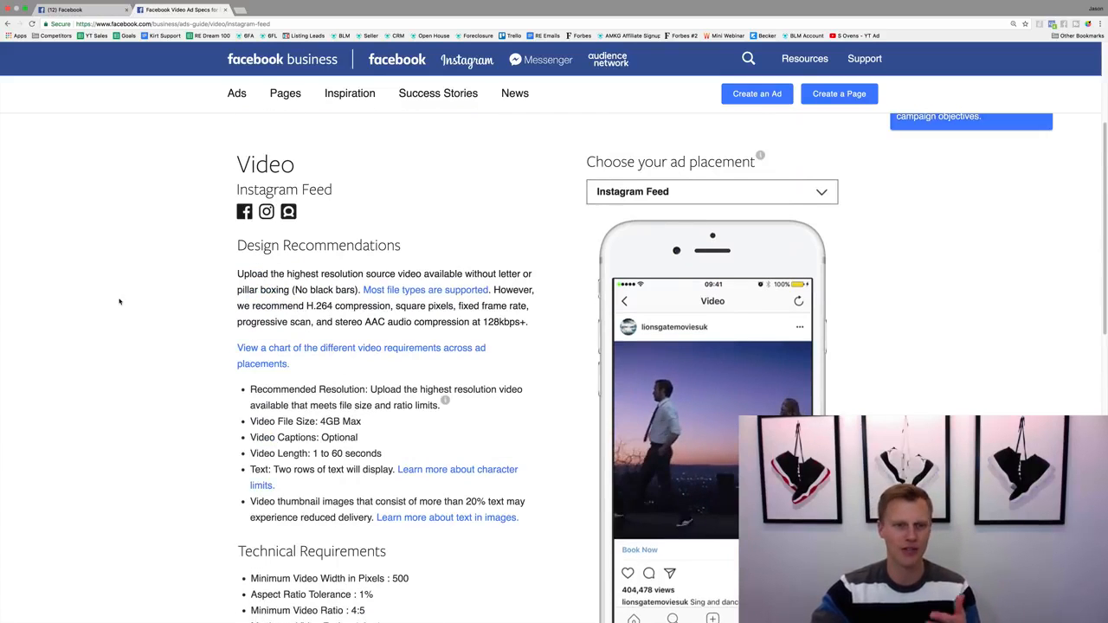
{"action": "scroll", "coordinate": [121, 304], "scroll_direction": "up", "scroll_amount": 1}
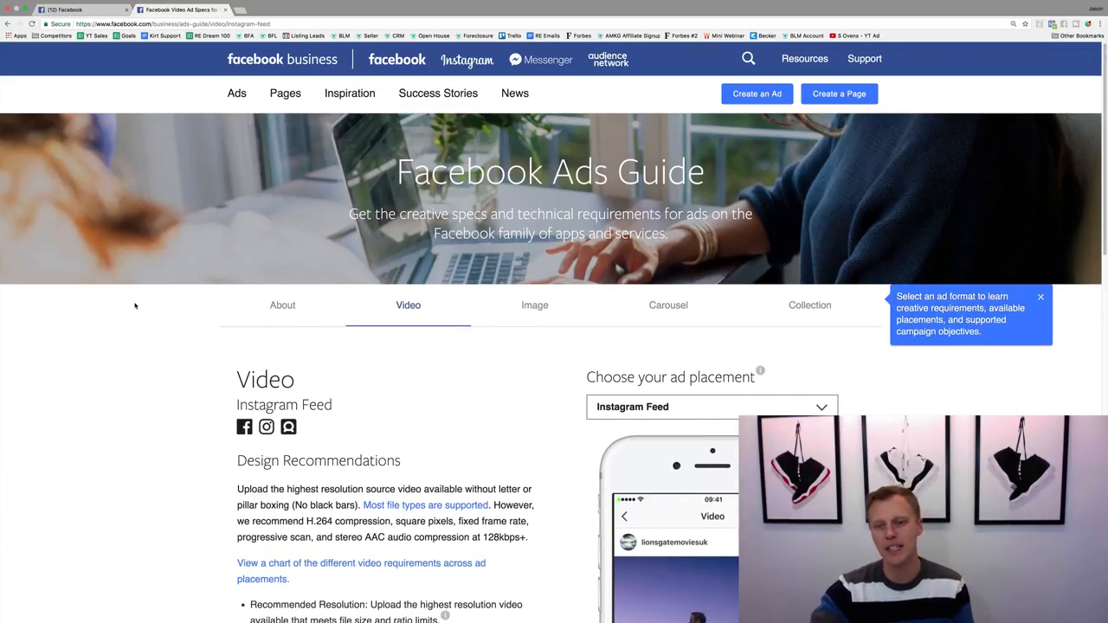
{"action": "scroll", "coordinate": [136, 313], "scroll_direction": "down", "scroll_amount": 1}
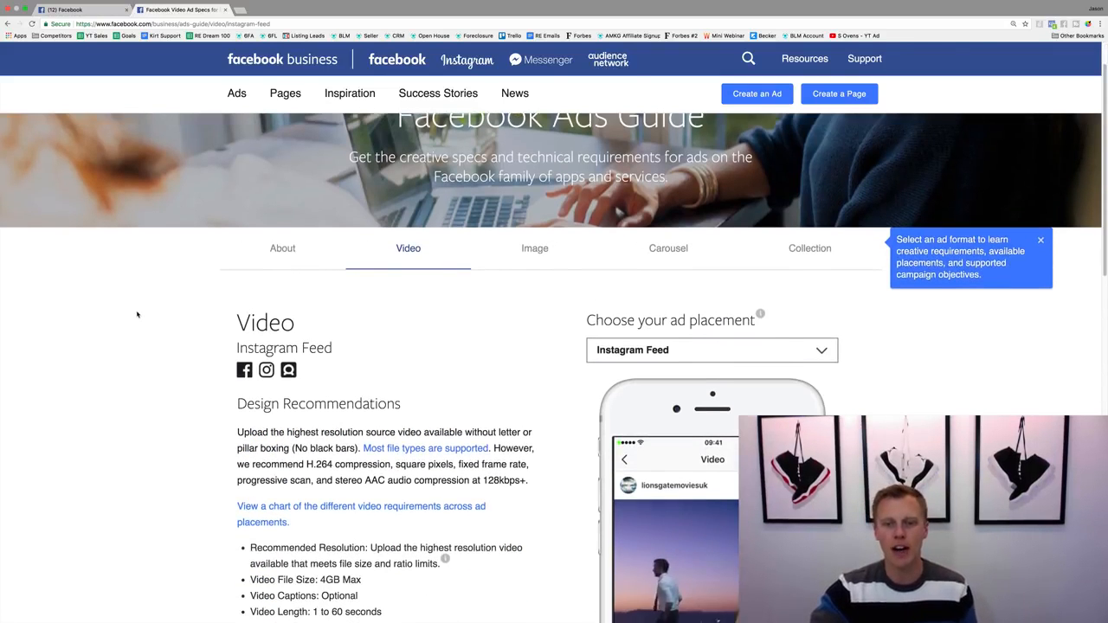
Step: Show the video ad specs for the Instagram Stories placement and check the allowed video length
{"action": "left_click", "coordinate": [683, 350]}
{"action": "left_click", "coordinate": [670, 486]}
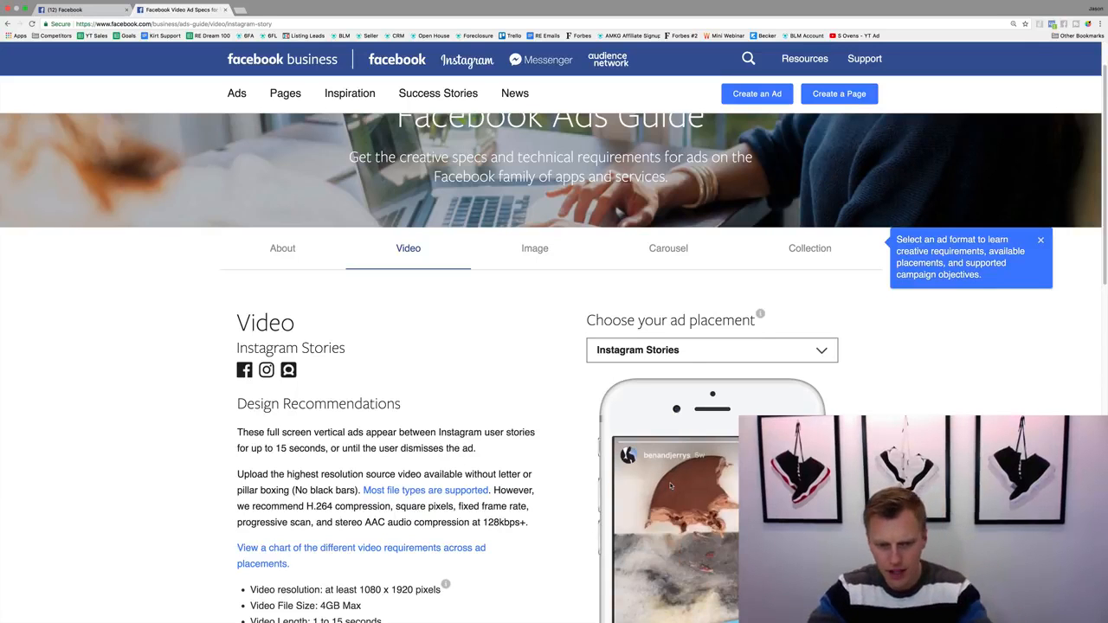
{"action": "scroll", "coordinate": [550, 485], "scroll_direction": "down", "scroll_amount": 3}
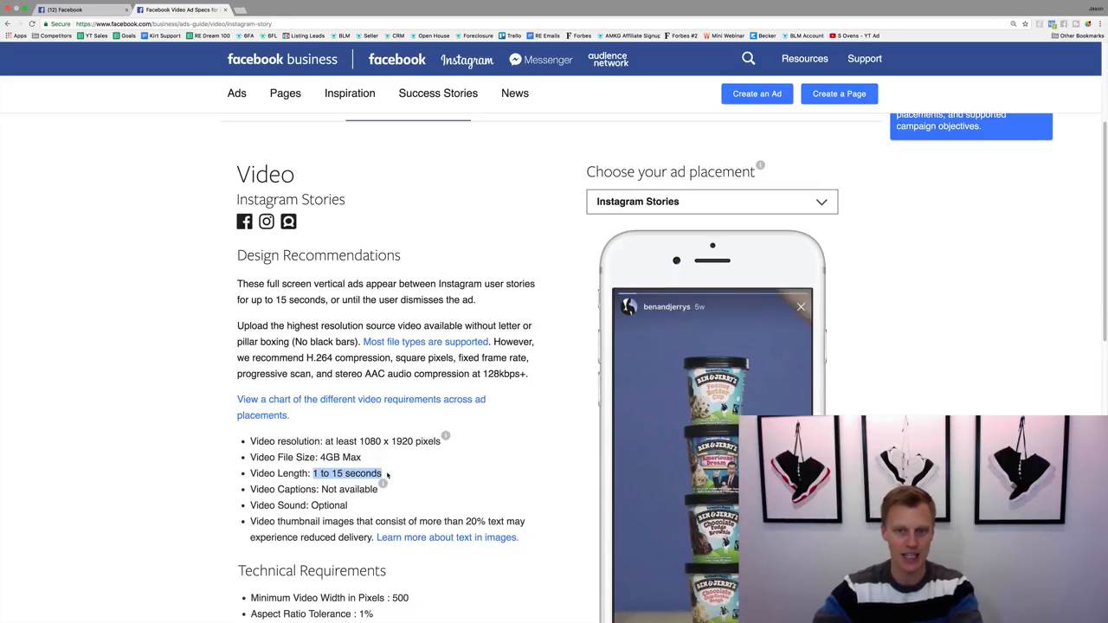
{"action": "left_click", "coordinate": [387, 475]}
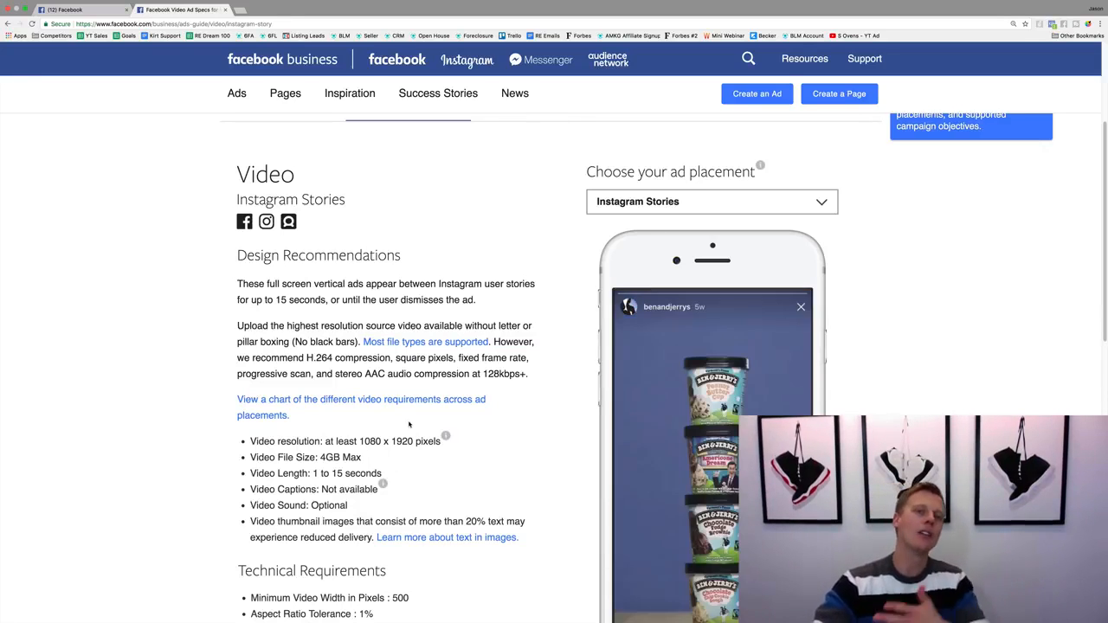
Step: Switch to the Facebook home page, start creating an ad and start over instead of continuing the saved draft
{"action": "left_click", "coordinate": [93, 12]}
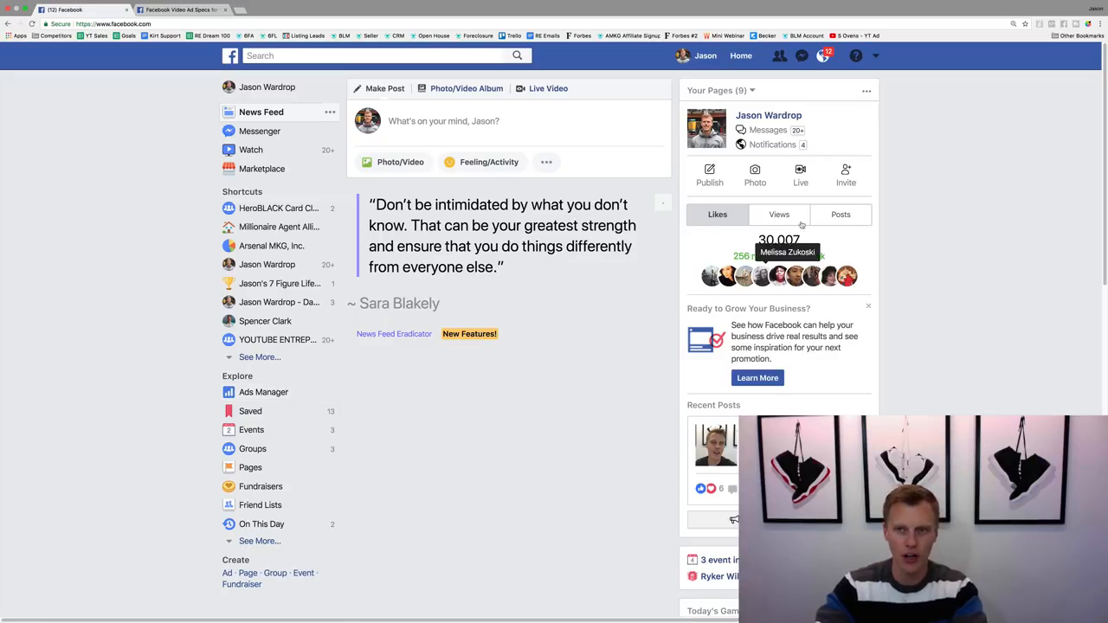
{"action": "left_click", "coordinate": [876, 57]}
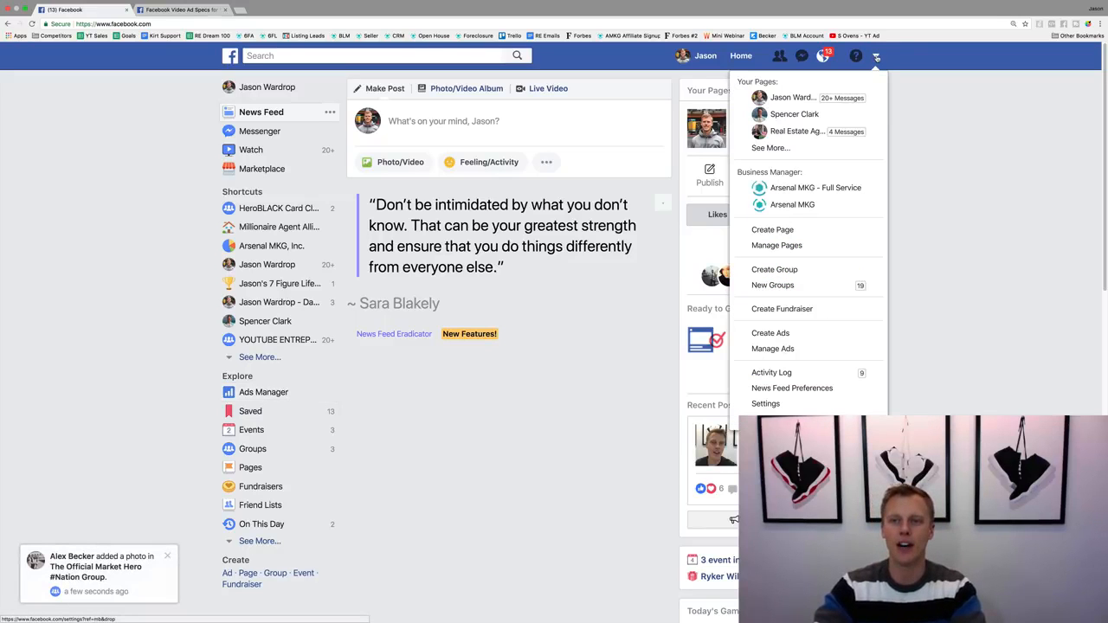
{"action": "left_click", "coordinate": [788, 336]}
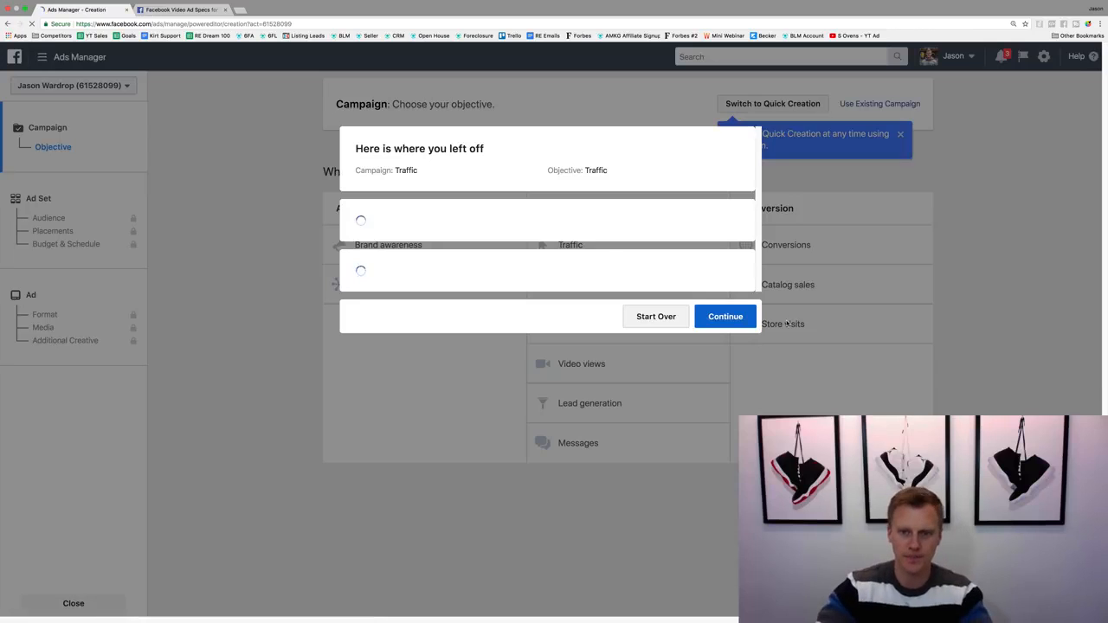
{"action": "left_click", "coordinate": [665, 528]}
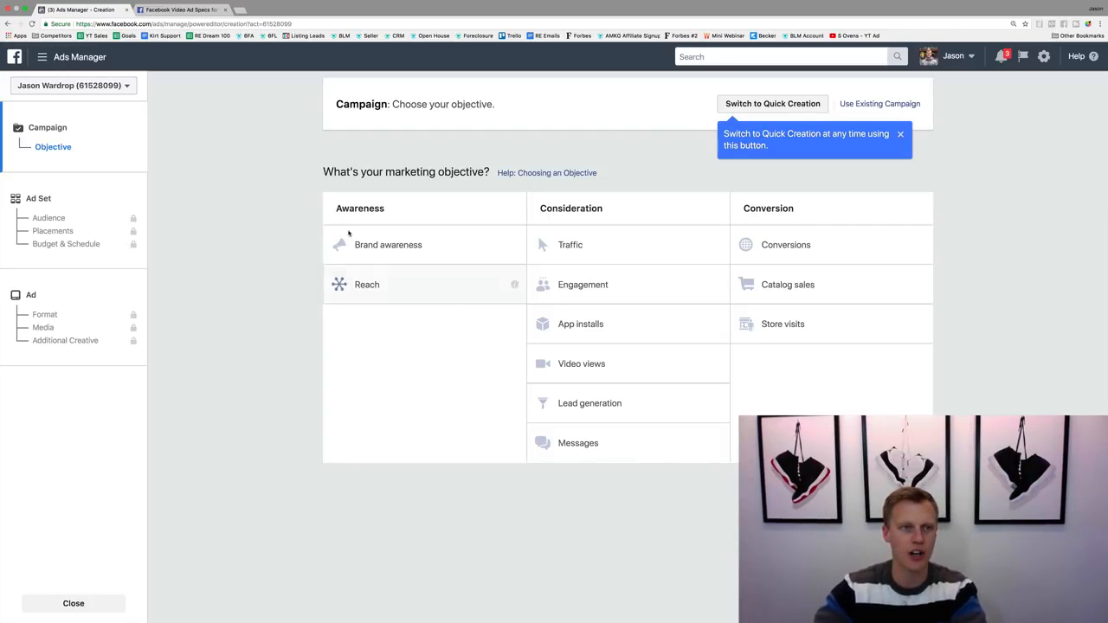
Step: Go to the Ads Manager campaign overview and dismiss the welcome tour, its tip and the Advertiser Help pane
{"action": "left_click", "coordinate": [90, 61]}
{"action": "left_click", "coordinate": [60, 127]}
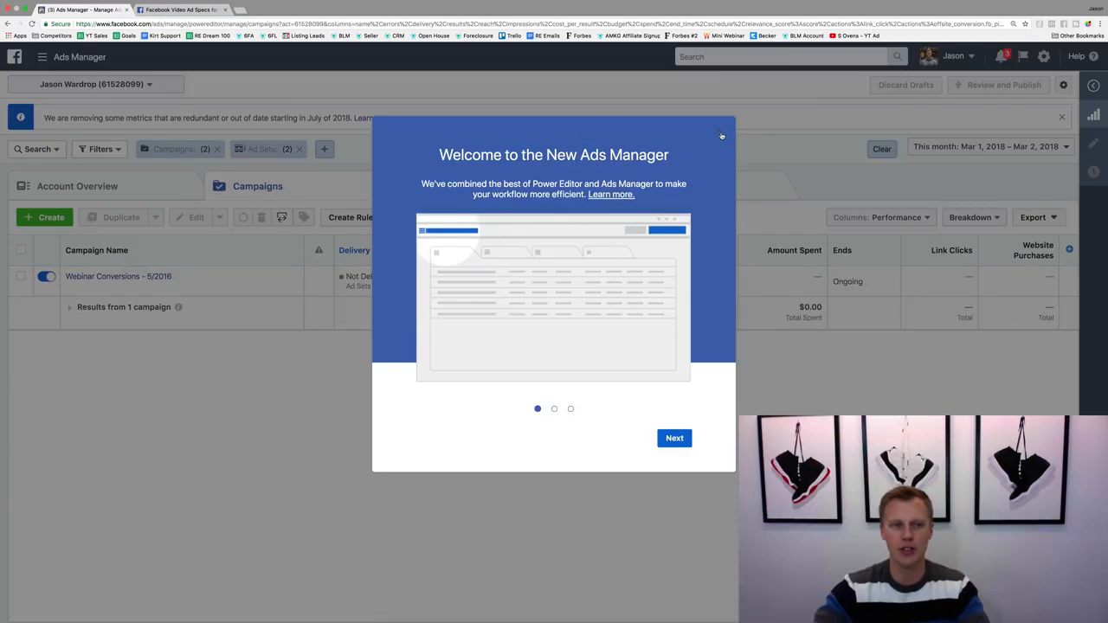
{"action": "left_click", "coordinate": [720, 135]}
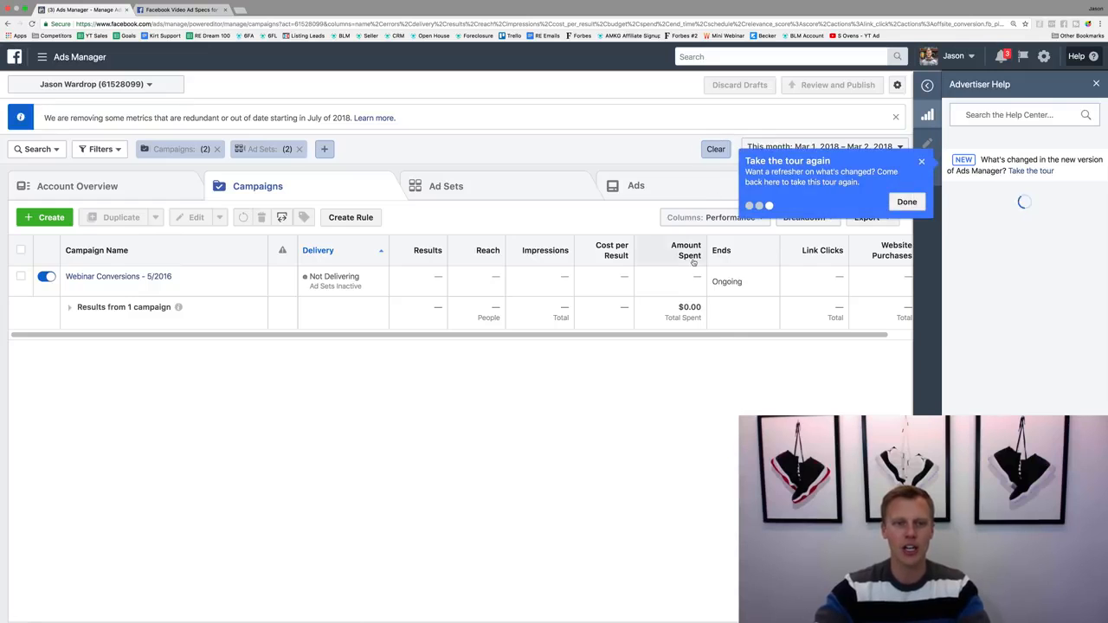
{"action": "left_click", "coordinate": [921, 162]}
{"action": "left_click", "coordinate": [1095, 83]}
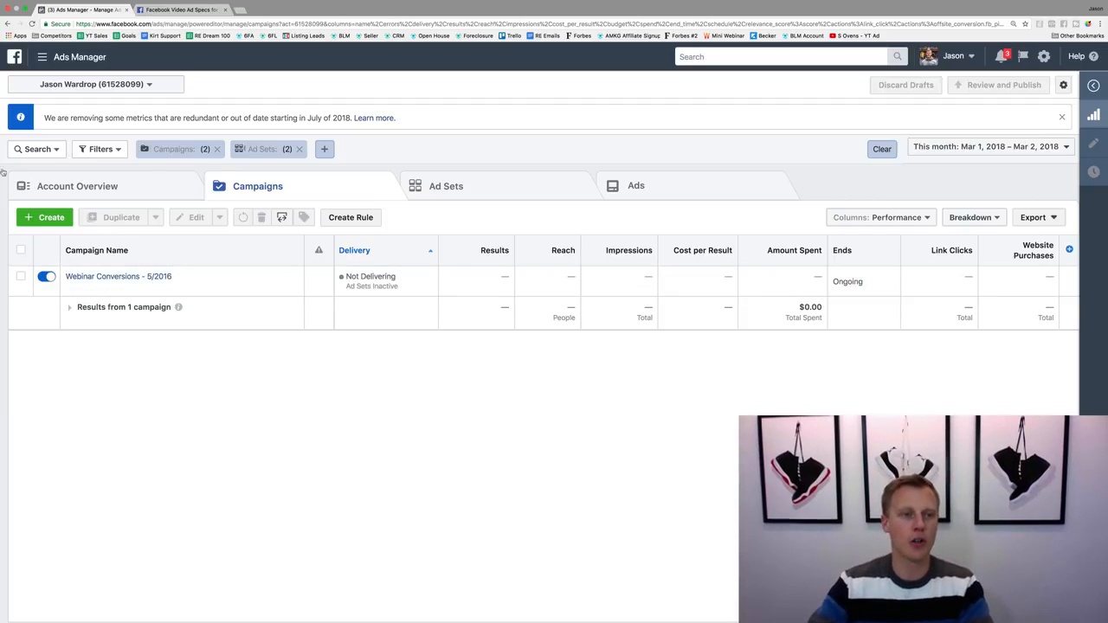
Step: Create a new campaign with the Traffic objective, name it "Instagram (Demo)" and continue to the ad set
{"action": "left_click", "coordinate": [43, 217]}
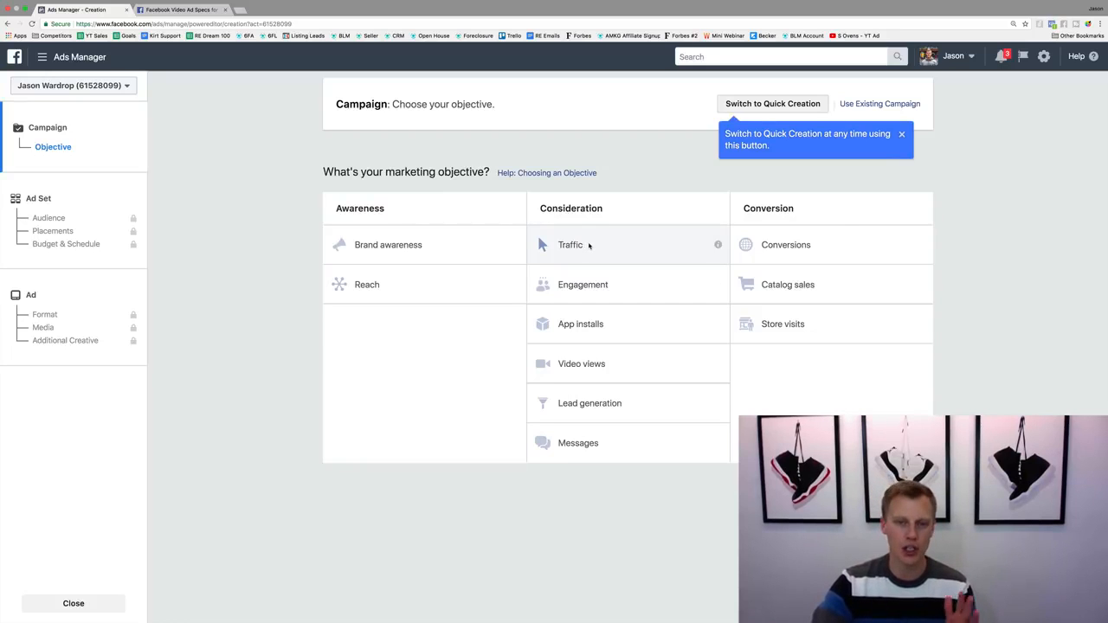
{"action": "left_click", "coordinate": [589, 246]}
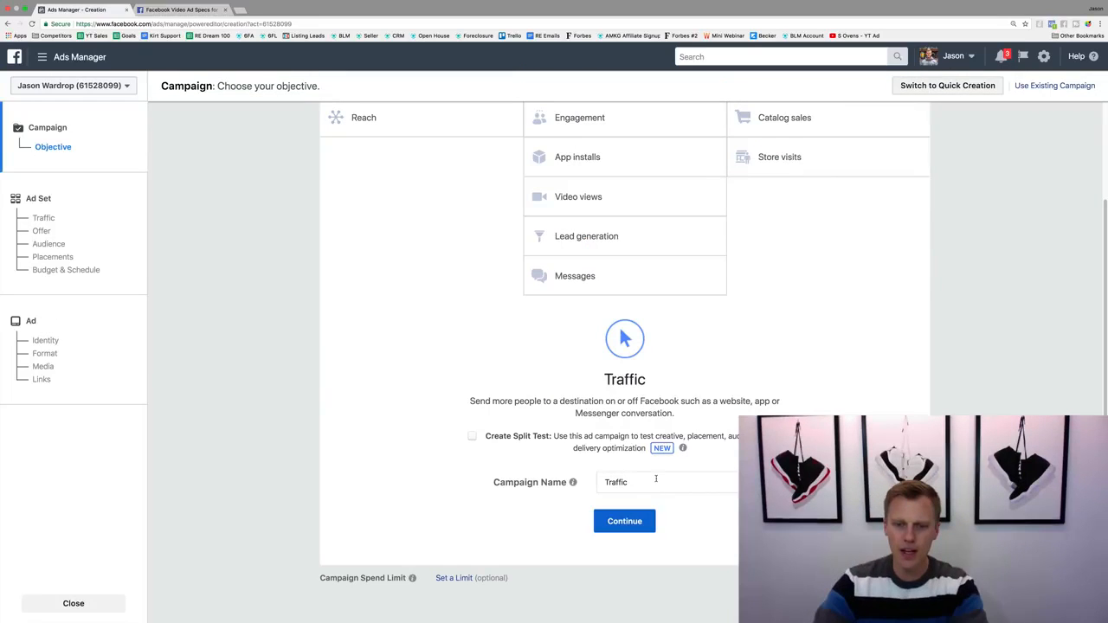
{"action": "left_click_drag", "start_coordinate": [655, 479], "coordinate": [605, 474]}
{"action": "type", "text": "Instagram (Demo"}
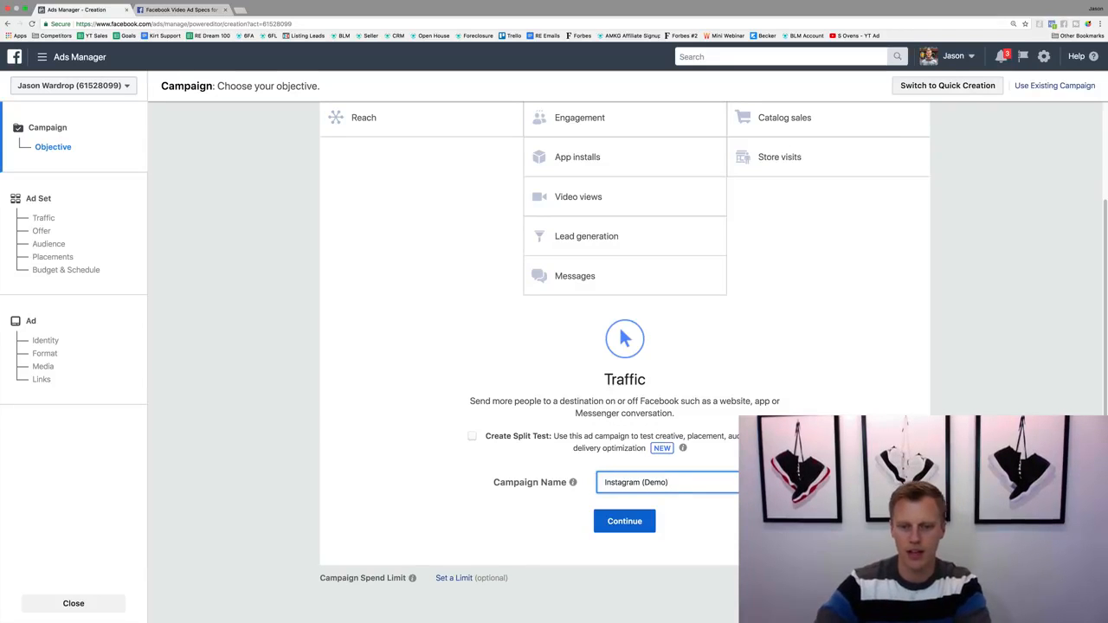
{"action": "left_click", "coordinate": [616, 523]}
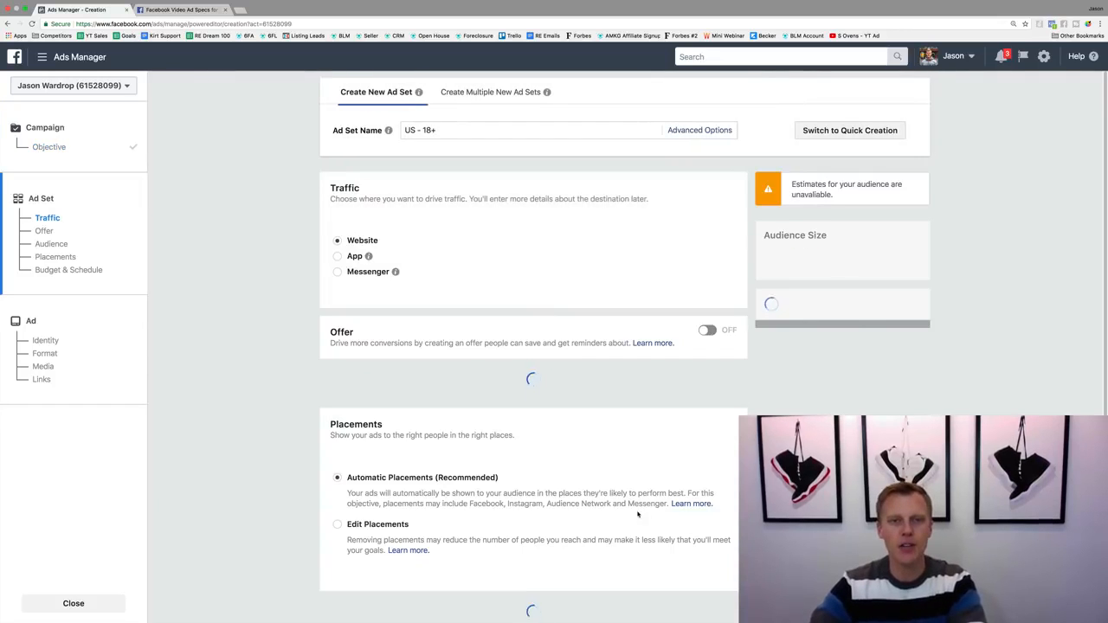
Step: Name the ad set "Instagram Advertising (Demo)"
{"action": "left_click_drag", "start_coordinate": [457, 129], "coordinate": [398, 129]}
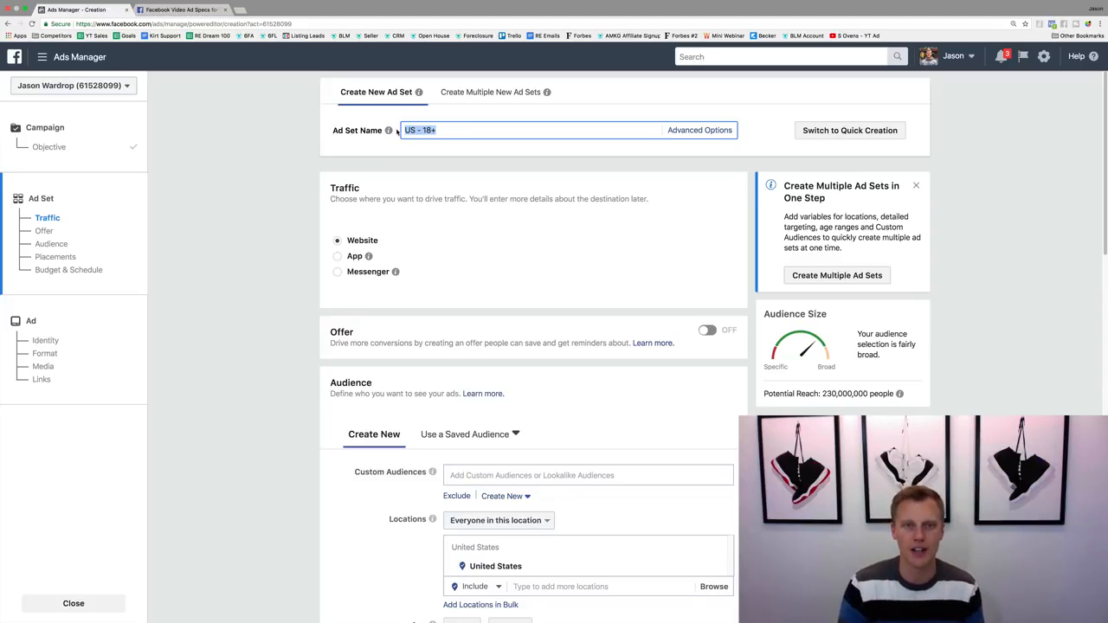
{"action": "type", "text": "Insta"}
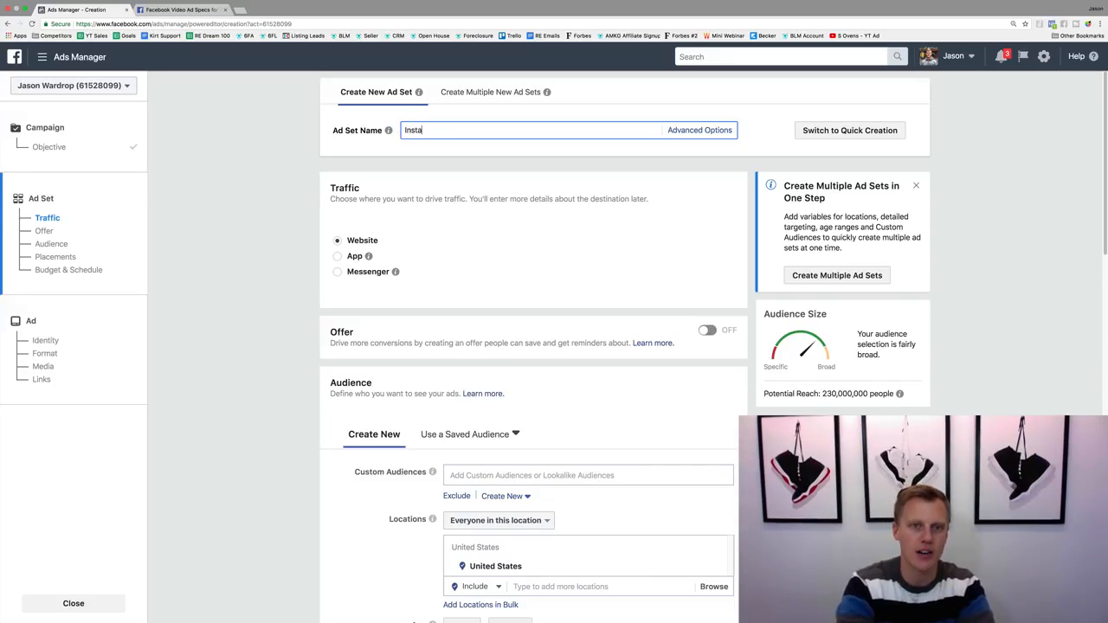
{"action": "type", "text": "gram Advertis"}
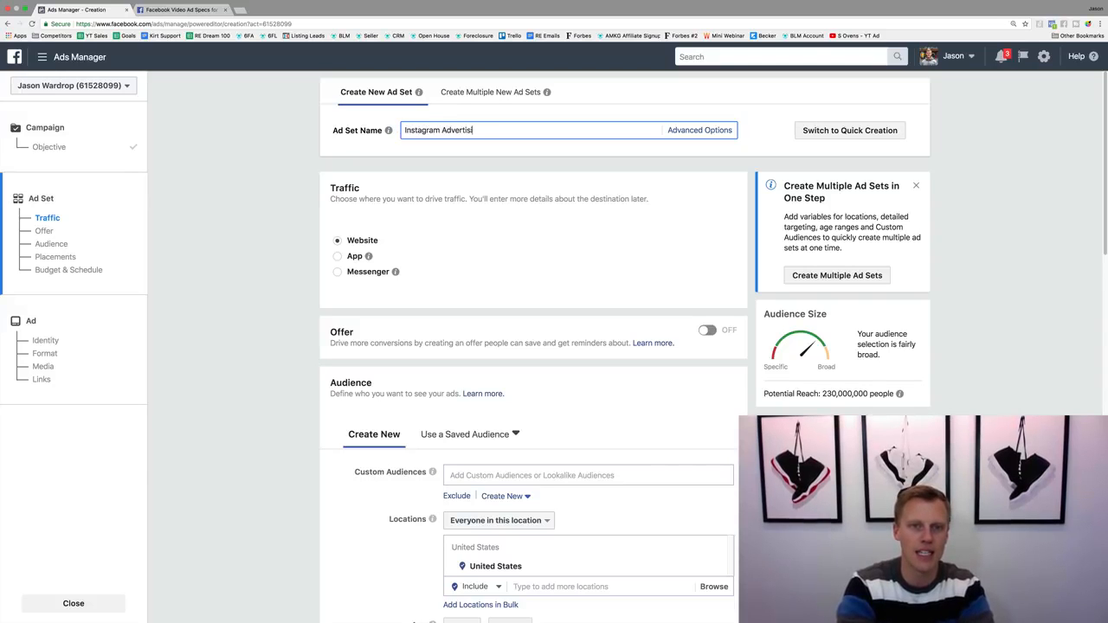
{"action": "type", "text": "ing (Demo"}
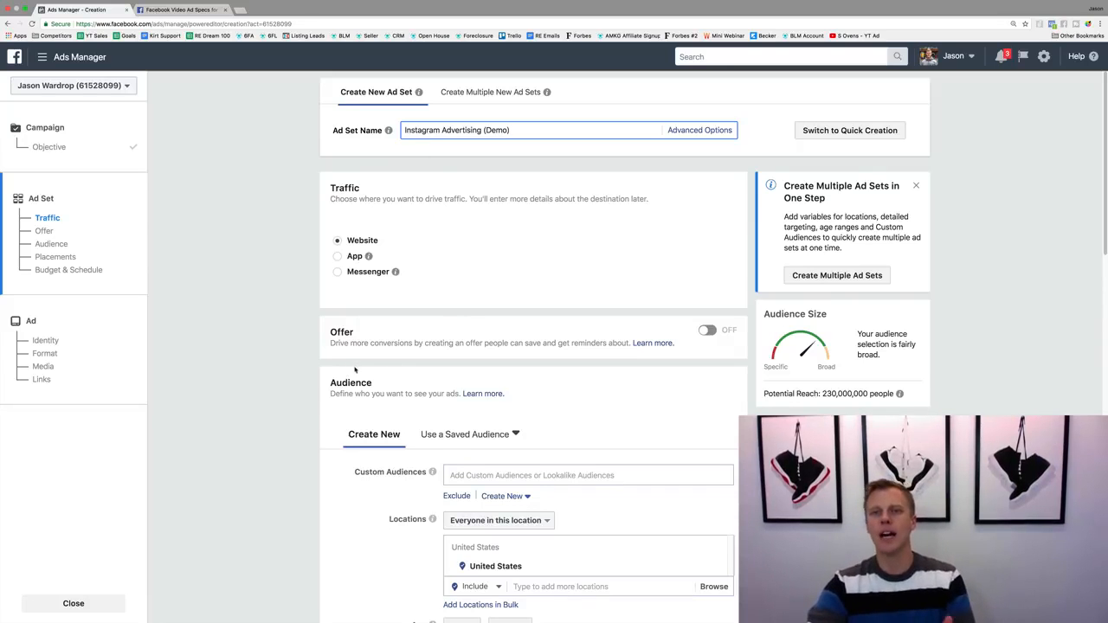
Step: Replace the United States audience location with the city of New York, New York, United States
{"action": "scroll", "coordinate": [354, 371], "scroll_direction": "down", "scroll_amount": 3}
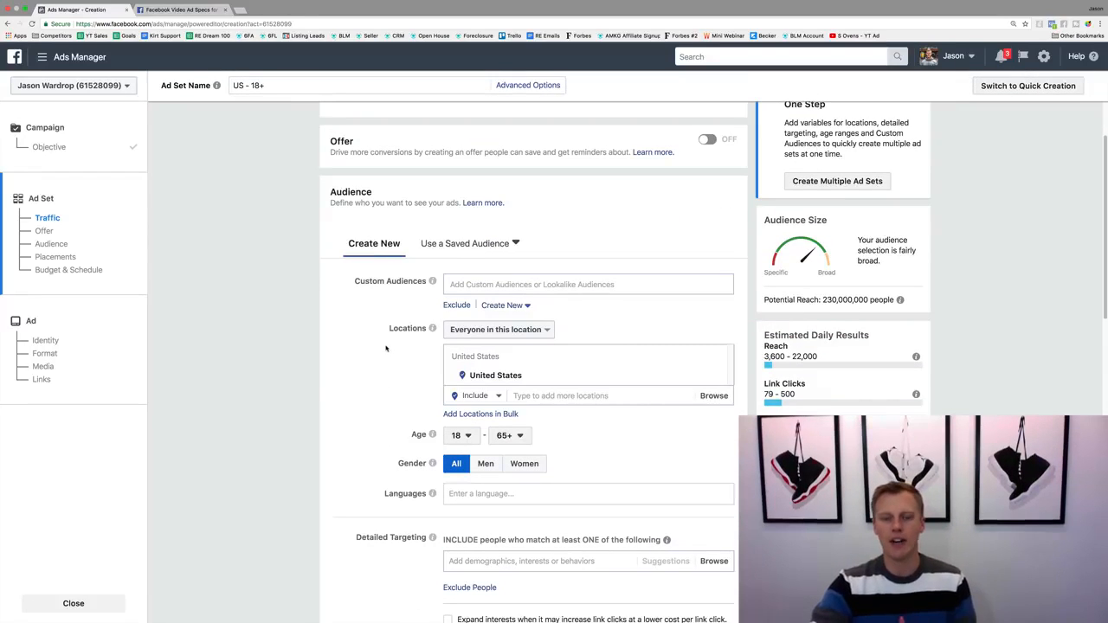
{"action": "scroll", "coordinate": [386, 346], "scroll_direction": "down", "scroll_amount": 1}
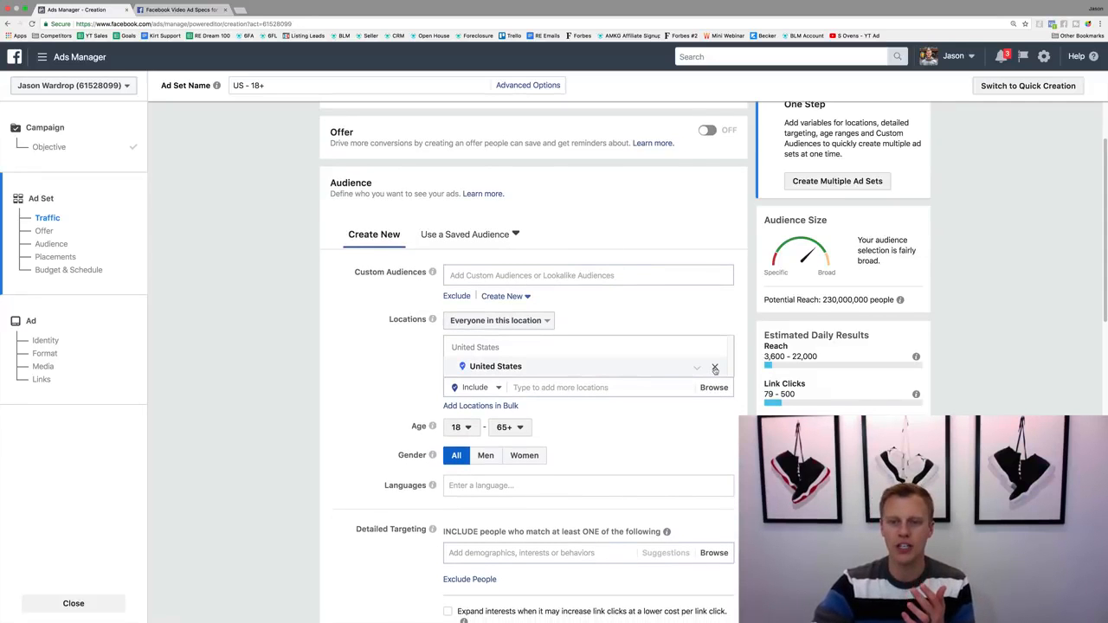
{"action": "left_click", "coordinate": [714, 369]}
{"action": "type", "text": "N"}
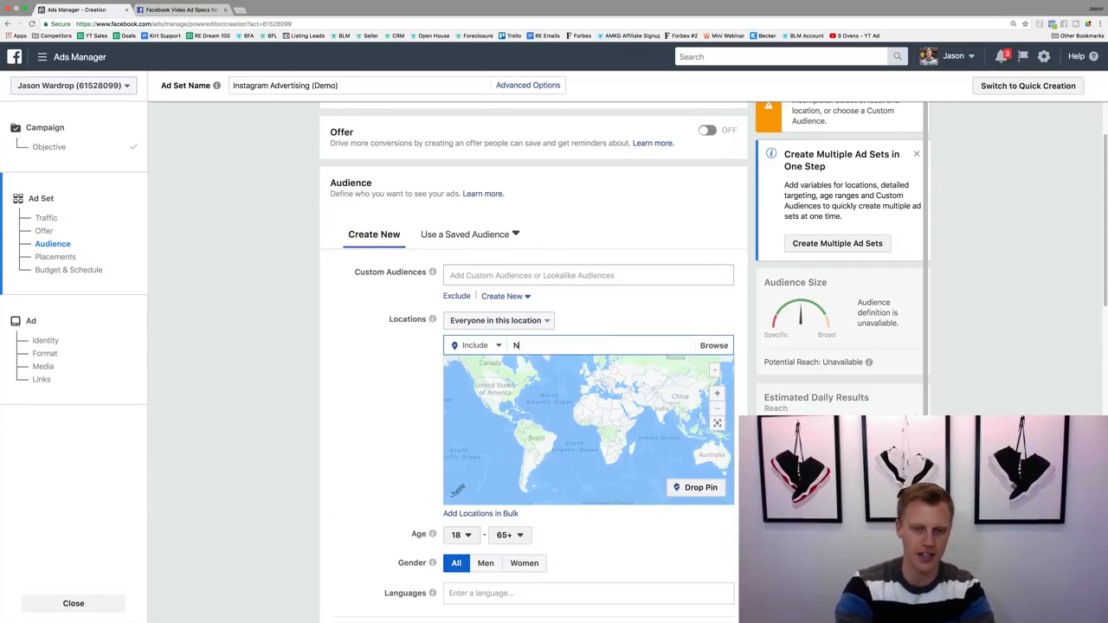
{"action": "type", "text": "ew York City"}
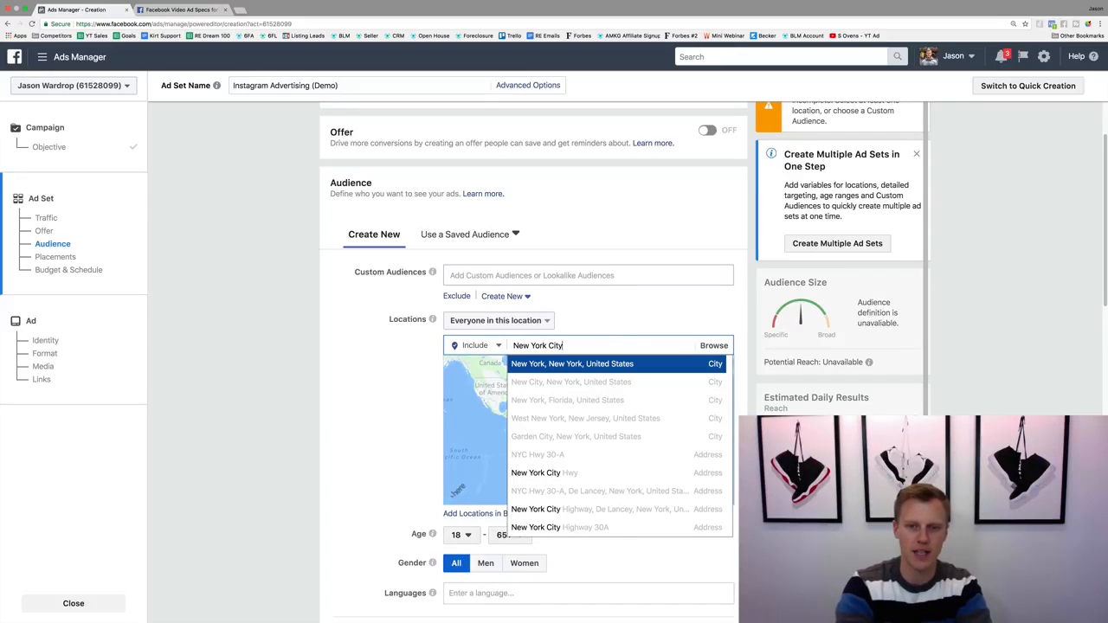
{"action": "left_click", "coordinate": [576, 365]}
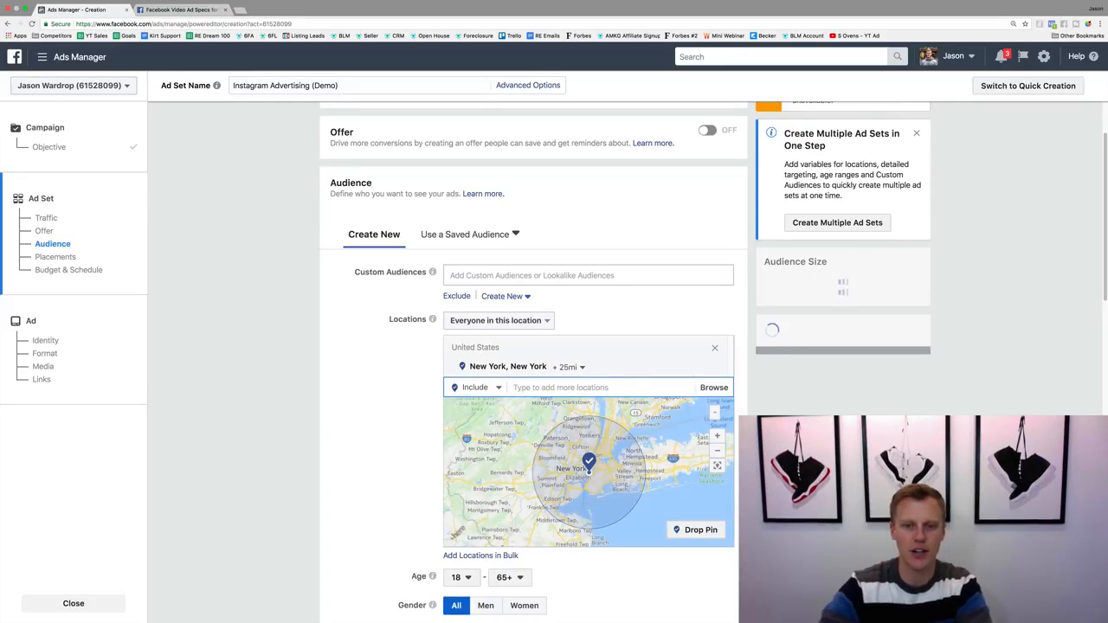
Step: Reduce the targeting radius around New York to 10 miles and check how the potential reach is estimated
{"action": "left_click", "coordinate": [571, 367]}
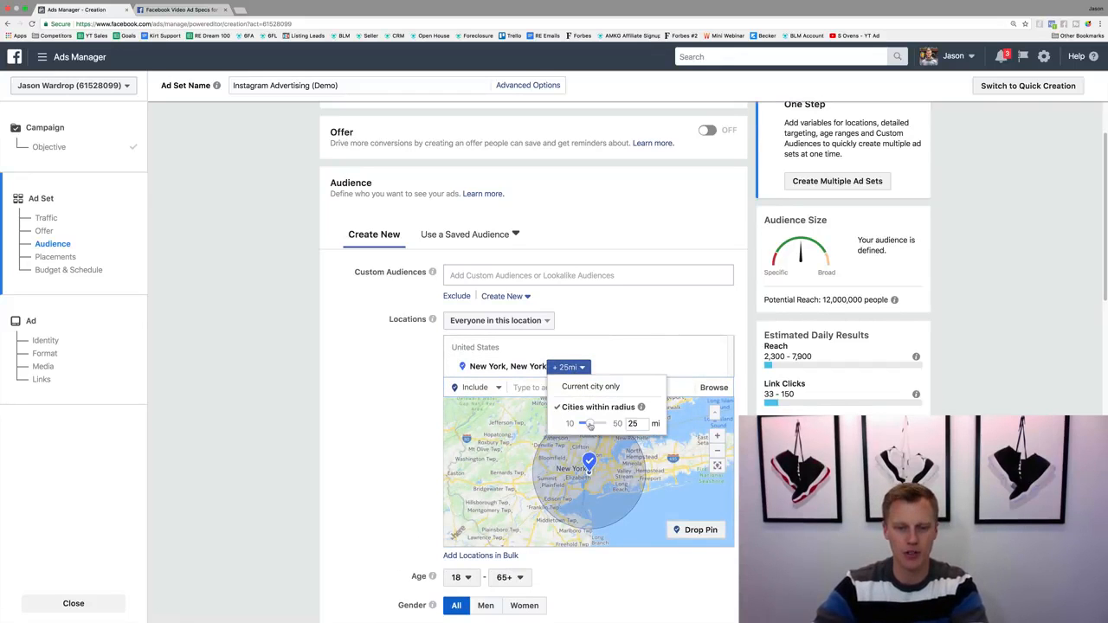
{"action": "left_click_drag", "start_coordinate": [590, 423], "coordinate": [578, 423]}
{"action": "left_click", "coordinate": [346, 454]}
{"action": "mouse_move", "coordinate": [892, 299]}
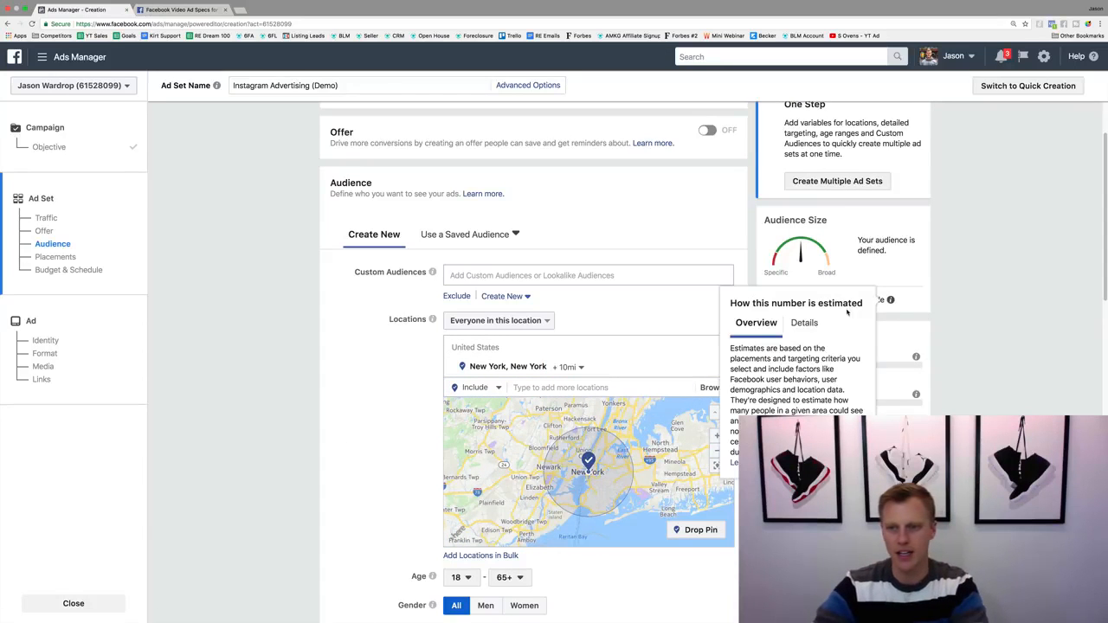
Step: Set the minimum age of the ad set's audience to 25
{"action": "scroll", "coordinate": [475, 453], "scroll_direction": "down", "scroll_amount": 2}
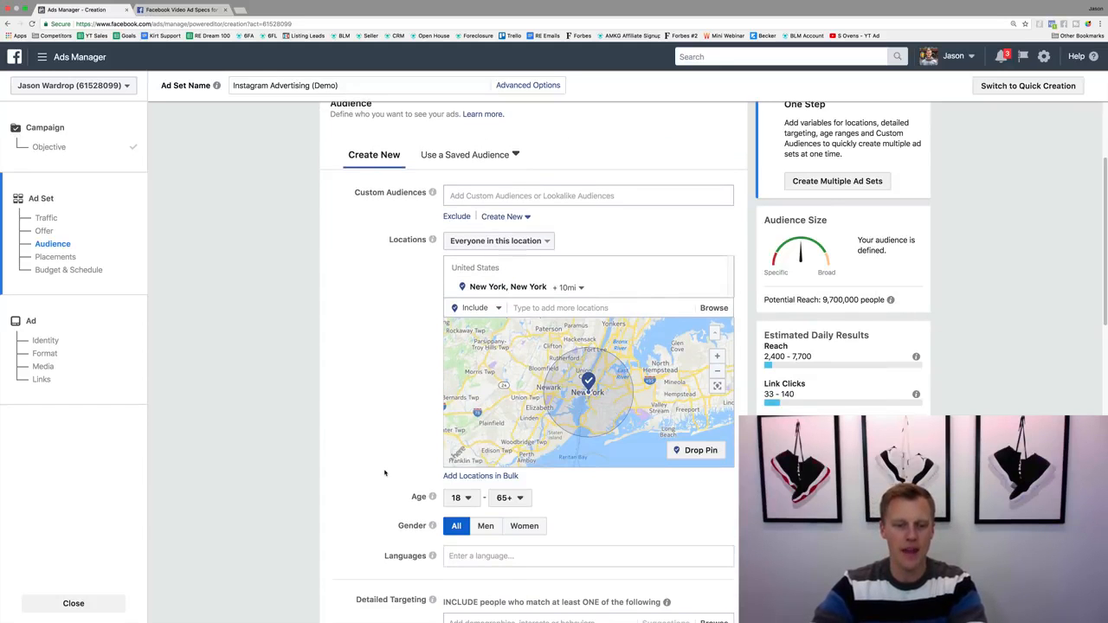
{"action": "left_click", "coordinate": [458, 497]}
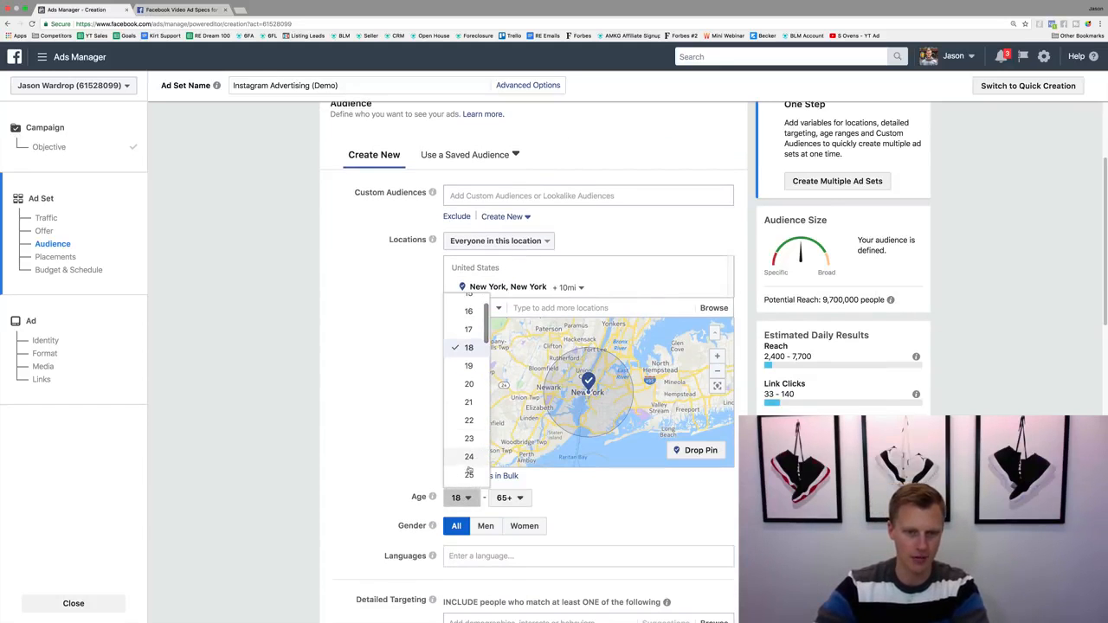
{"action": "left_click", "coordinate": [468, 475]}
Step: Add the interest Basketball to the detailed targeting and check the audience's potential reach
{"action": "scroll", "coordinate": [363, 495], "scroll_direction": "down", "scroll_amount": 4}
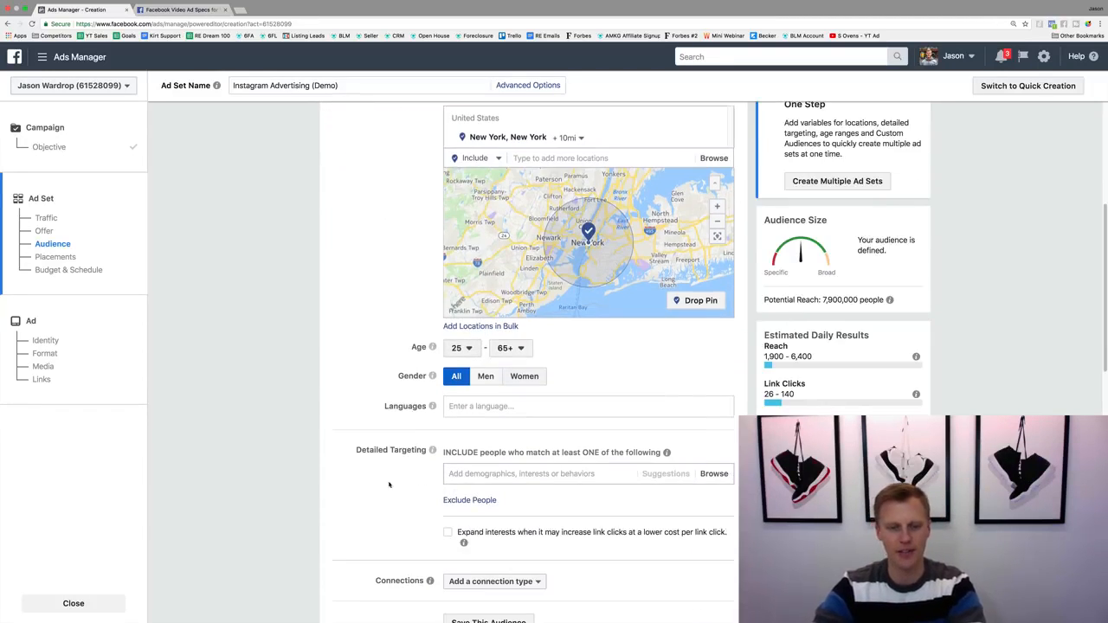
{"action": "left_click", "coordinate": [490, 473]}
{"action": "type", "text": "Basketball"}
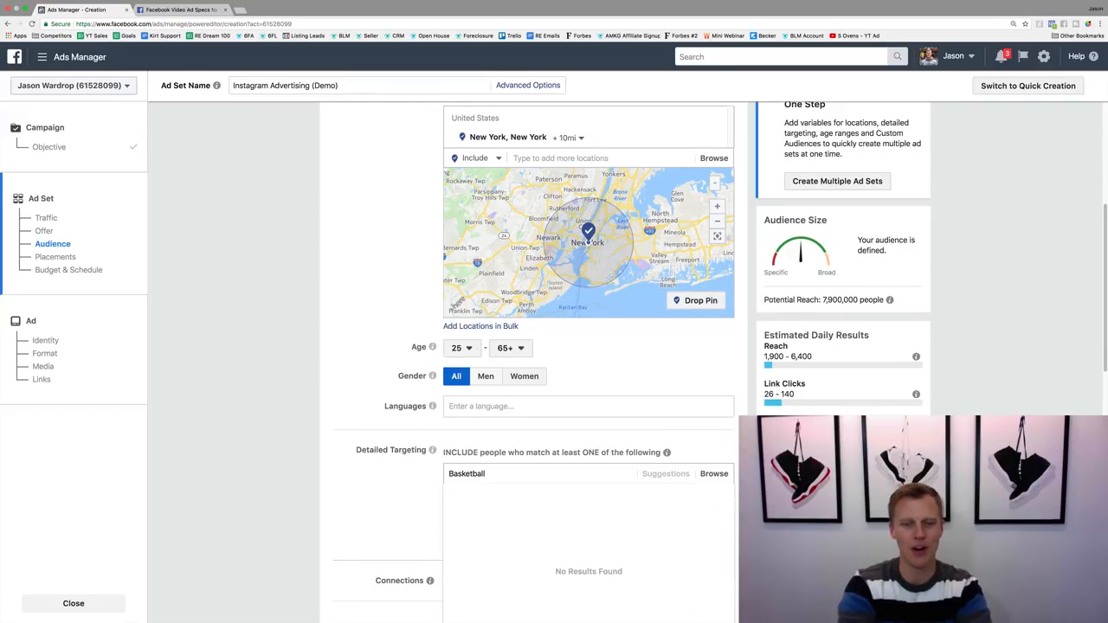
{"action": "key", "text": "Return"}
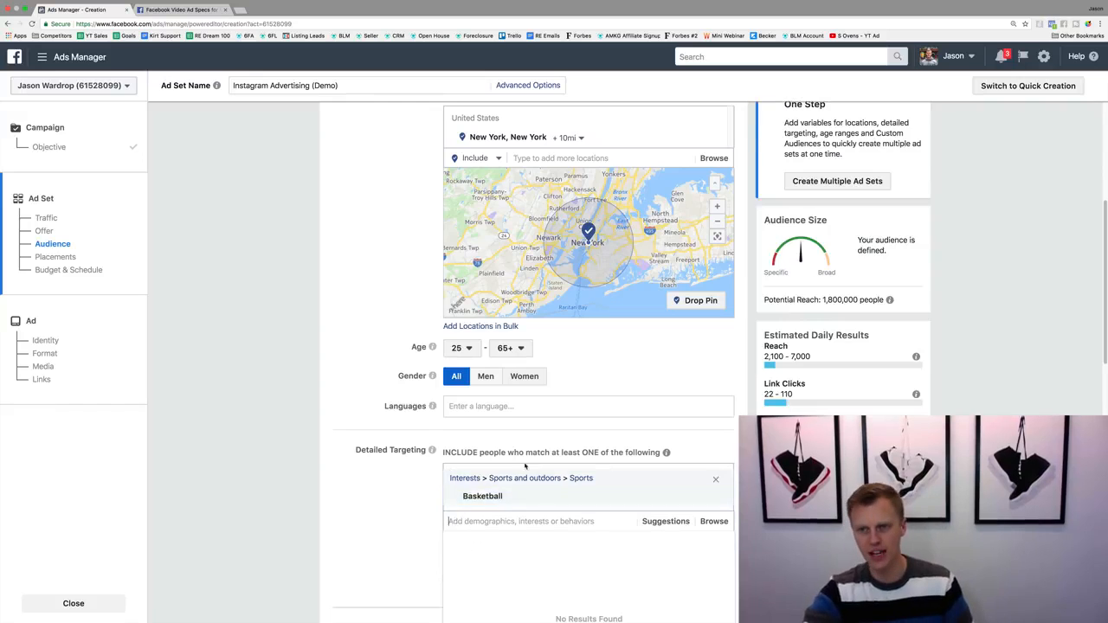
{"action": "left_click_drag", "start_coordinate": [820, 298], "coordinate": [764, 300]}
{"action": "left_click", "coordinate": [935, 314]}
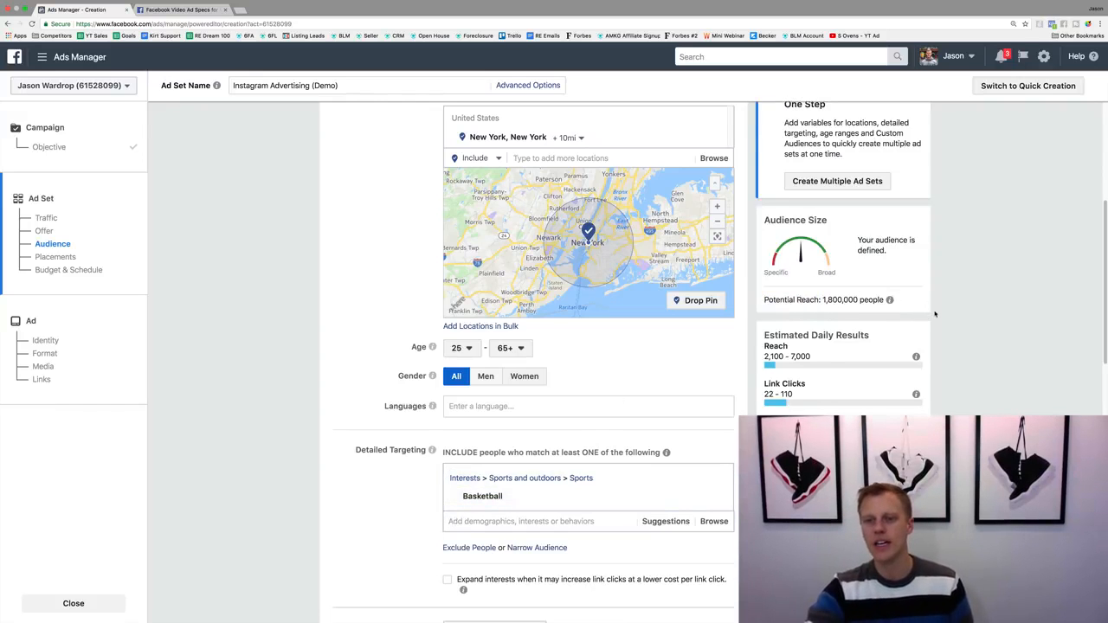
Step: Switch the ad set from automatic placements to Edit Placements and bring up the device and platform options
{"action": "scroll", "coordinate": [372, 482], "scroll_direction": "down", "scroll_amount": 5}
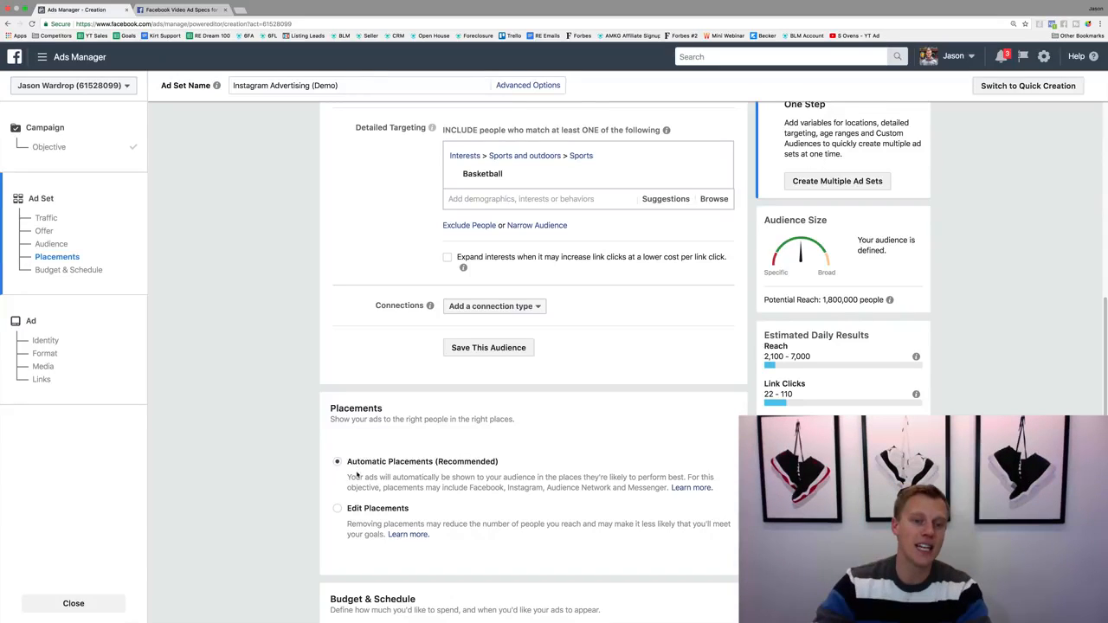
{"action": "left_click", "coordinate": [348, 463]}
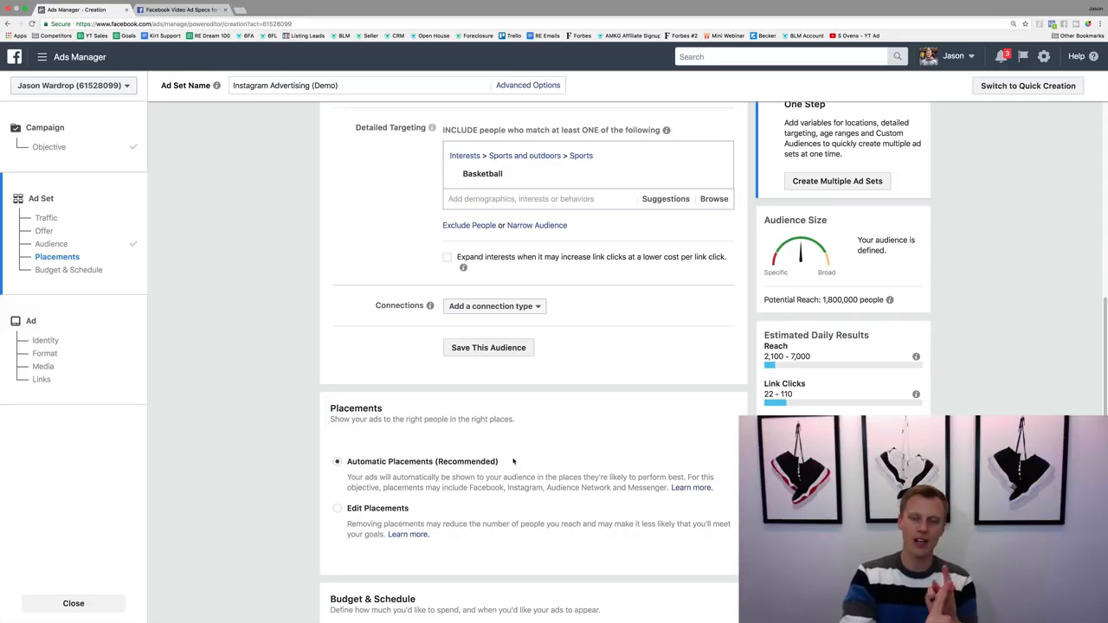
{"action": "left_click", "coordinate": [338, 512]}
{"action": "scroll", "coordinate": [294, 493], "scroll_direction": "down", "scroll_amount": 2}
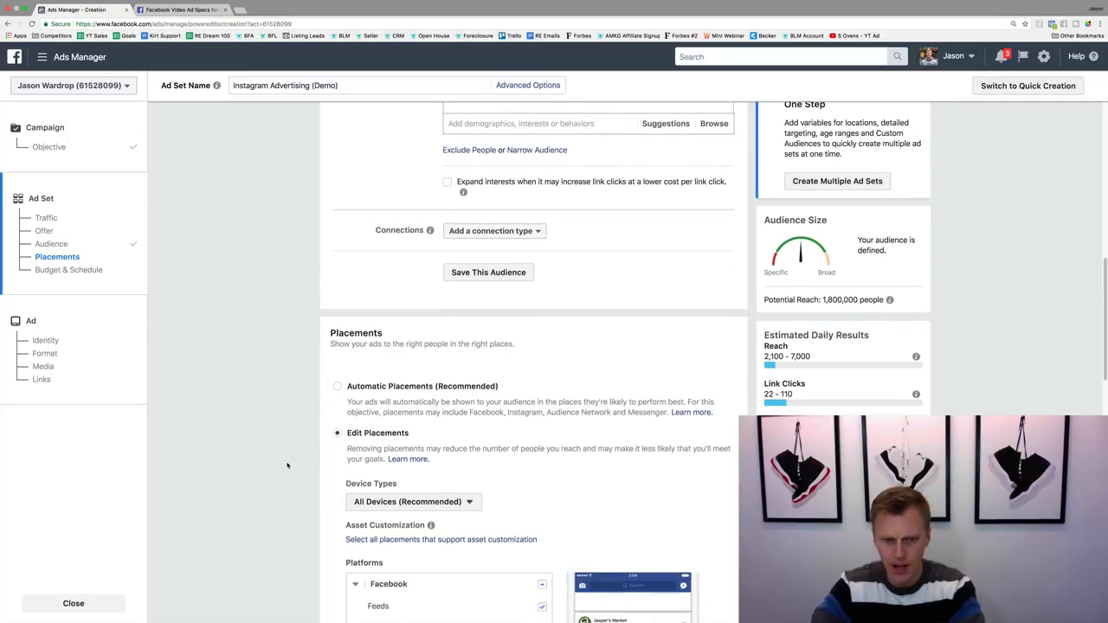
{"action": "scroll", "coordinate": [288, 465], "scroll_direction": "down", "scroll_amount": 5}
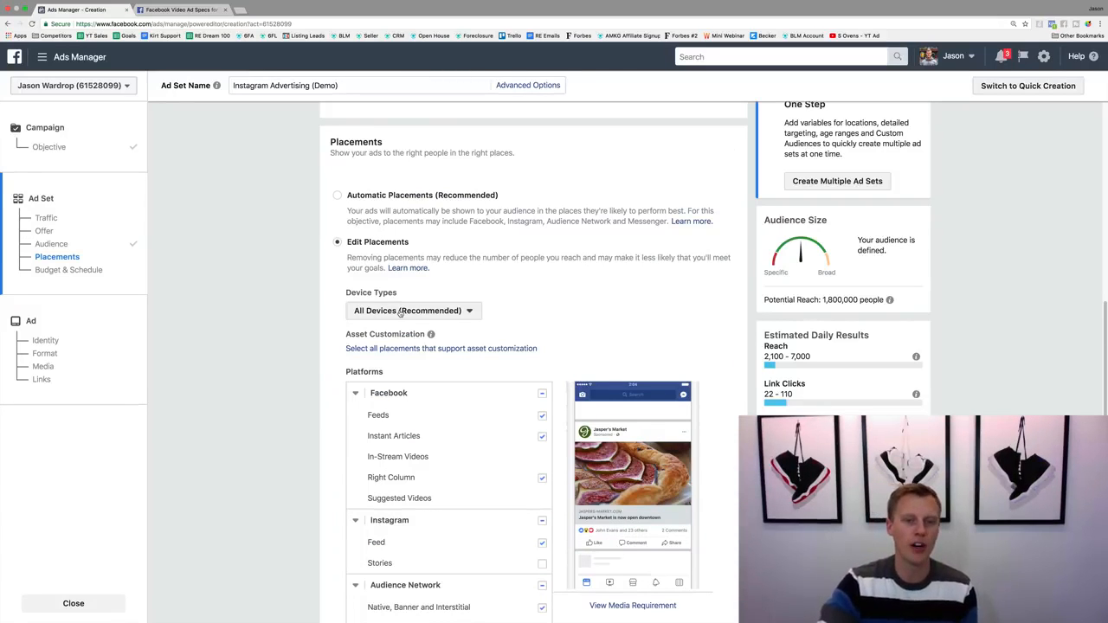
Step: Try the Mobile Only and Desktop Only device types for the placements, and return to All Devices (Recommended)
{"action": "left_click", "coordinate": [399, 311]}
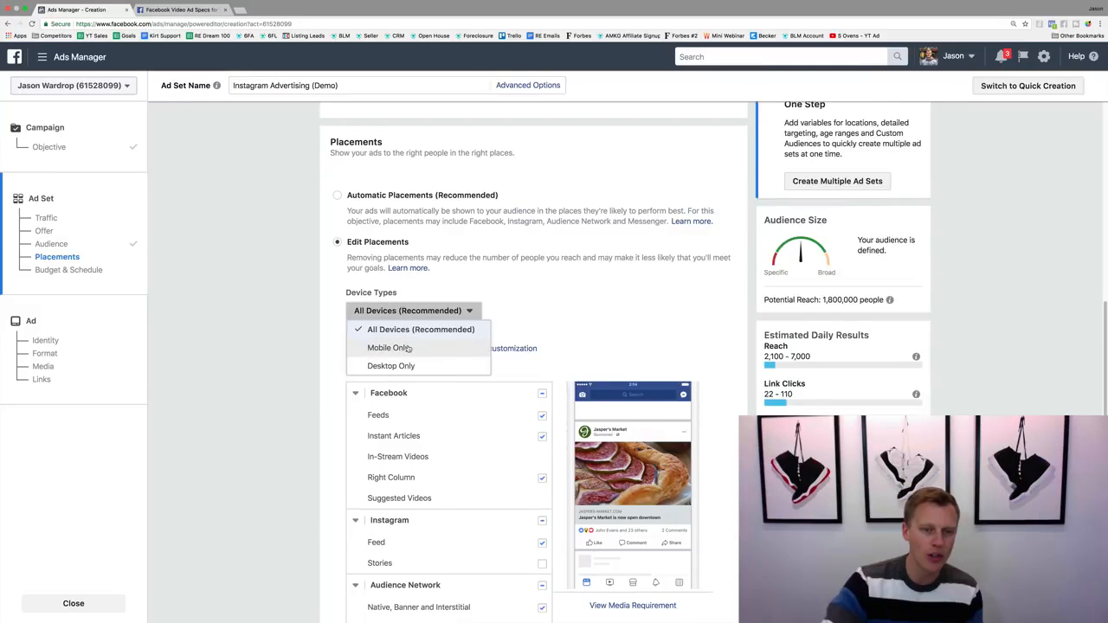
{"action": "left_click", "coordinate": [406, 347]}
{"action": "left_click", "coordinate": [408, 315]}
{"action": "left_click", "coordinate": [391, 366]}
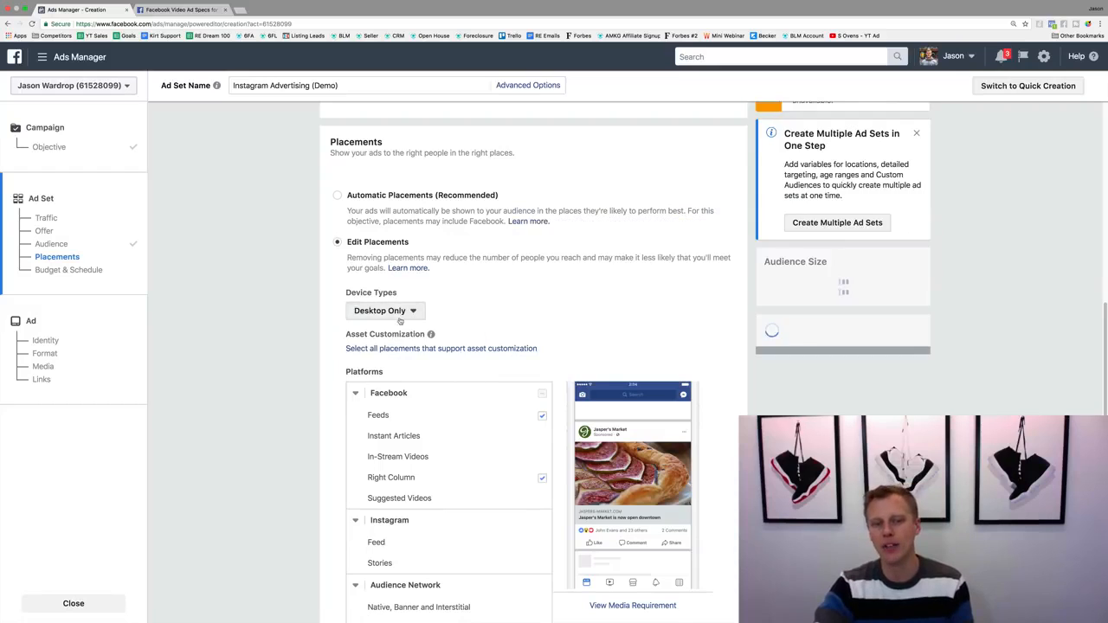
{"action": "left_click", "coordinate": [400, 311]}
{"action": "left_click", "coordinate": [403, 330]}
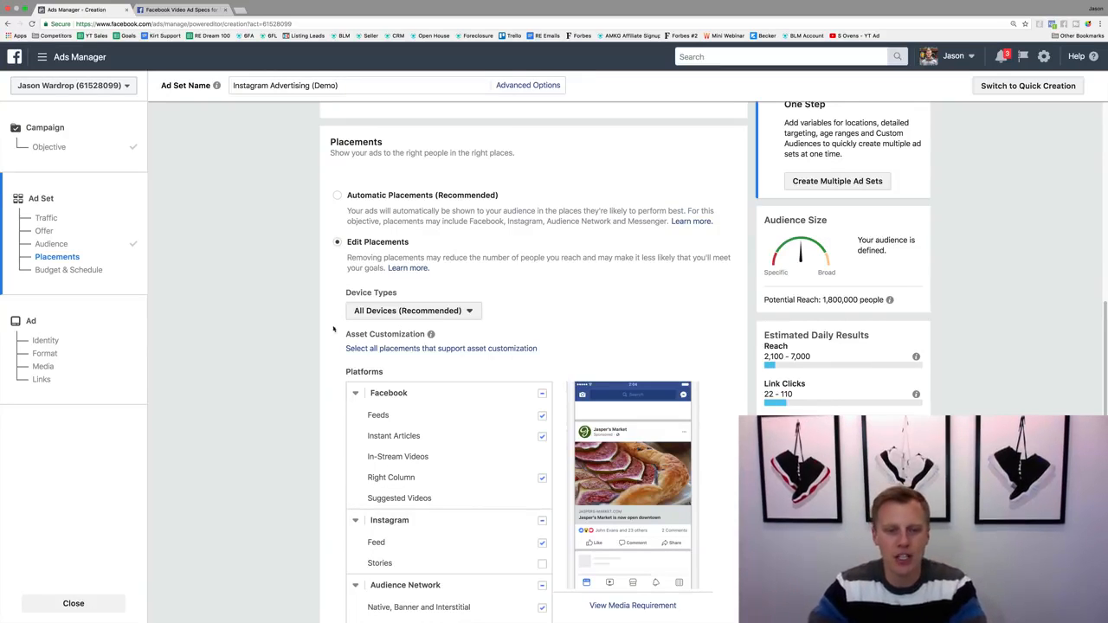
Step: Remove the Facebook, Audience Network and Messenger placements, keeping only the Instagram feed
{"action": "scroll", "coordinate": [312, 333], "scroll_direction": "down", "scroll_amount": 3}
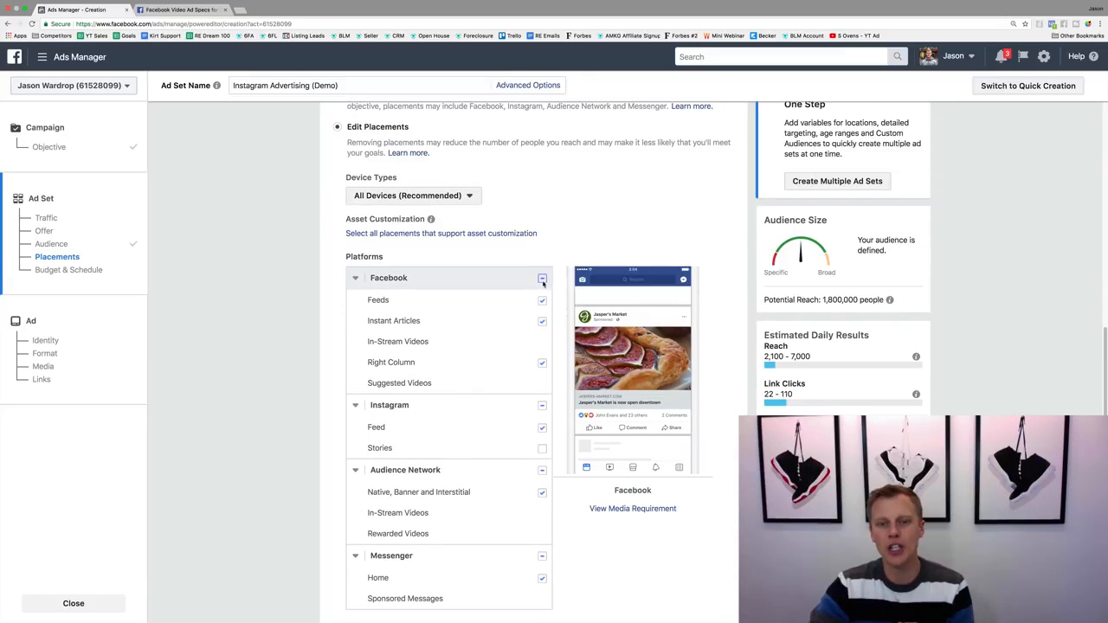
{"action": "left_click", "coordinate": [542, 278]}
{"action": "left_click", "coordinate": [541, 502]}
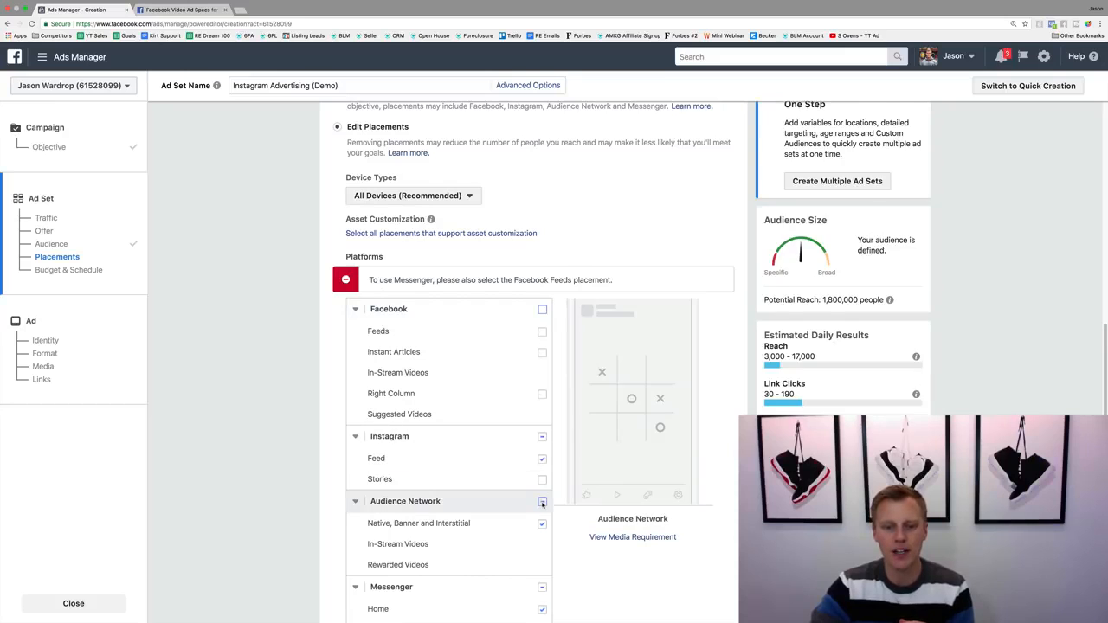
{"action": "left_click", "coordinate": [541, 589]}
{"action": "scroll", "coordinate": [299, 499], "scroll_direction": "down", "scroll_amount": 2}
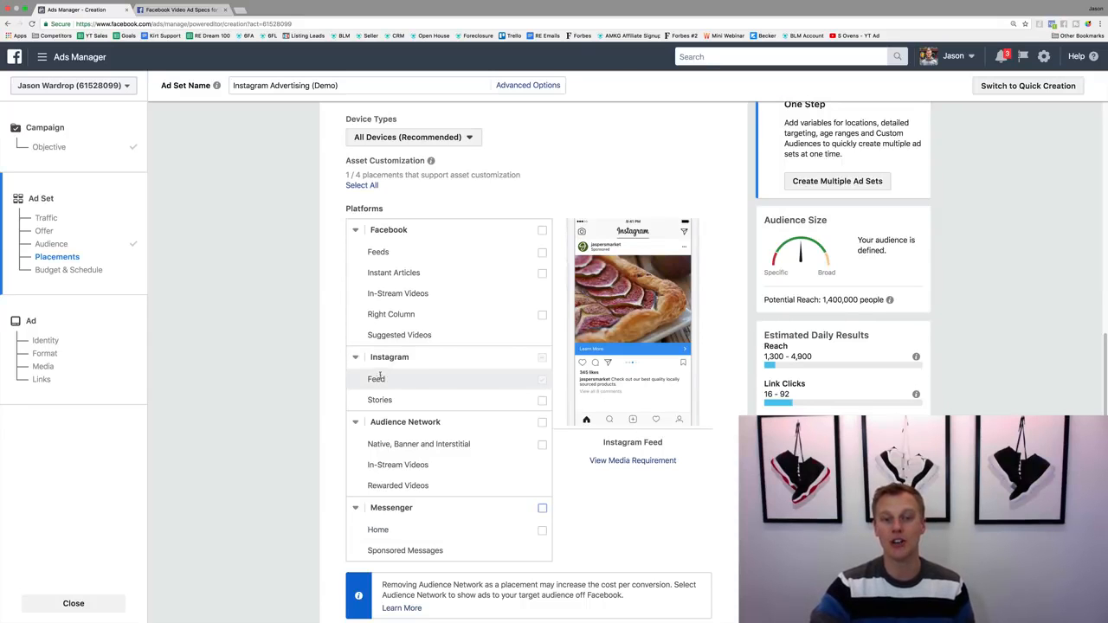
Step: Check the allowed video length for Instagram Feed in the Facebook video ad specs and return to Ads Manager
{"action": "left_click", "coordinate": [196, 12]}
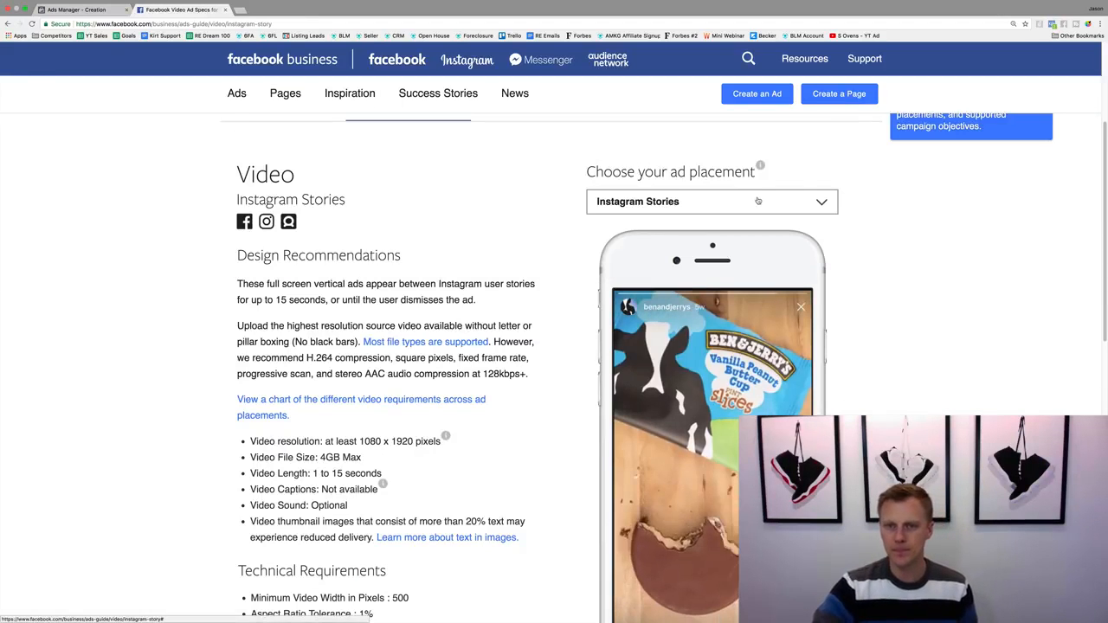
{"action": "left_click", "coordinate": [755, 204]}
{"action": "left_click", "coordinate": [727, 366]}
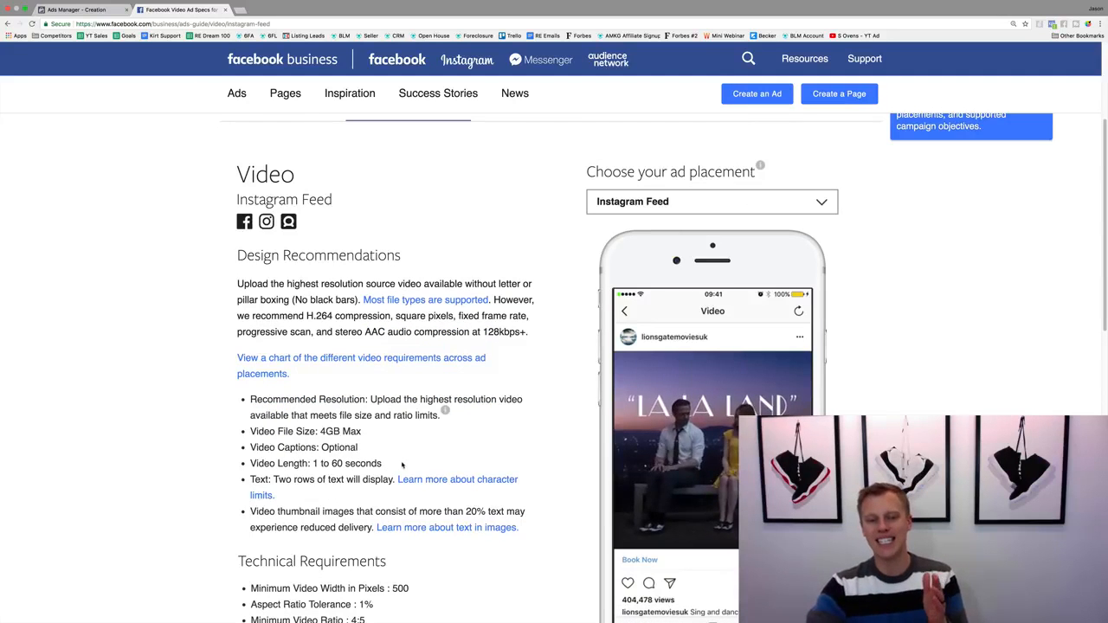
{"action": "left_click_drag", "start_coordinate": [383, 464], "coordinate": [244, 464]}
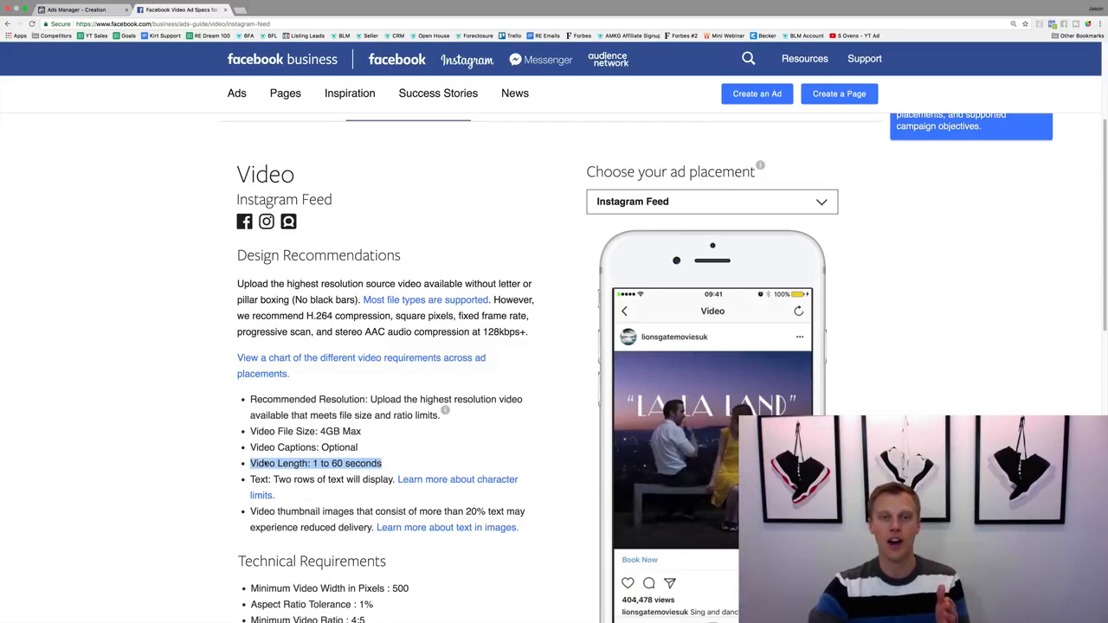
{"action": "left_click", "coordinate": [76, 9]}
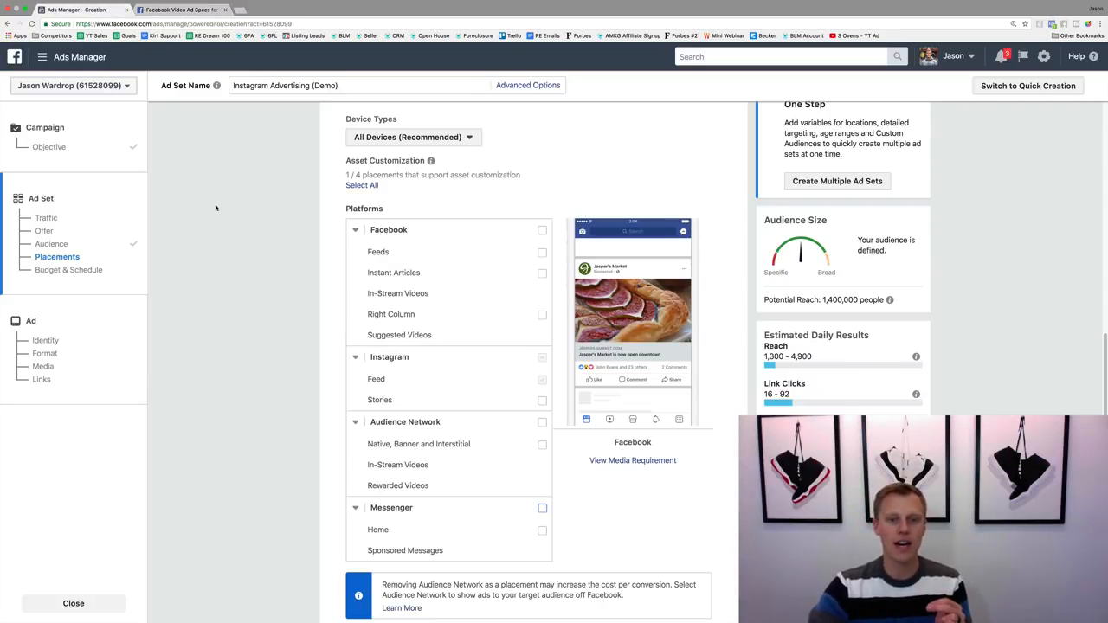
Step: Include Instagram Stories alongside Feed in the ad set's placements
{"action": "left_click", "coordinate": [541, 401]}
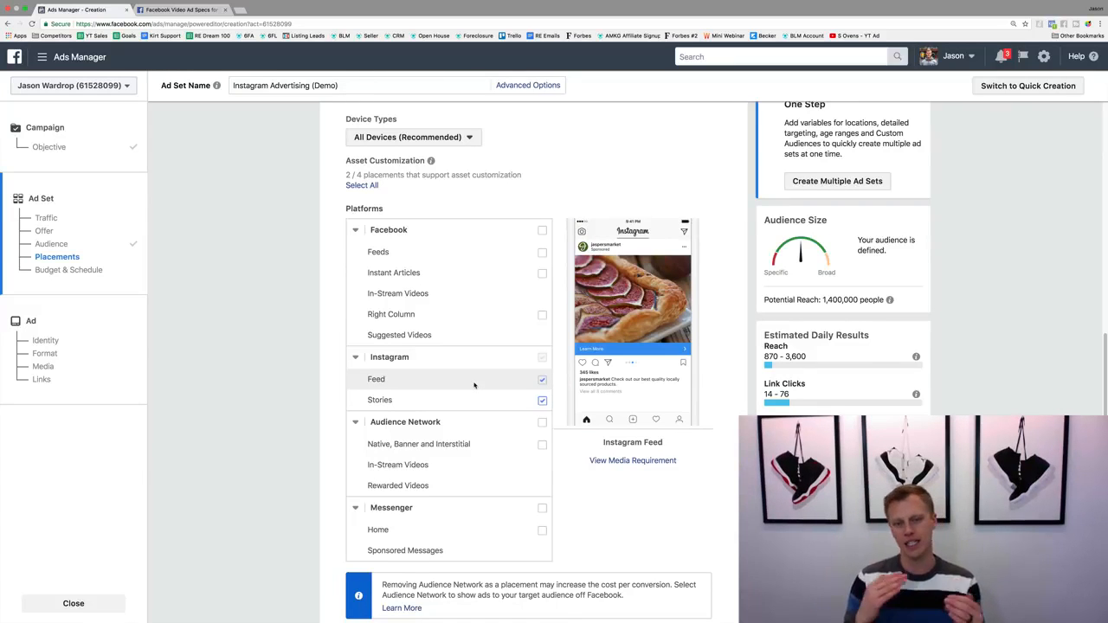
{"action": "left_click", "coordinate": [543, 400]}
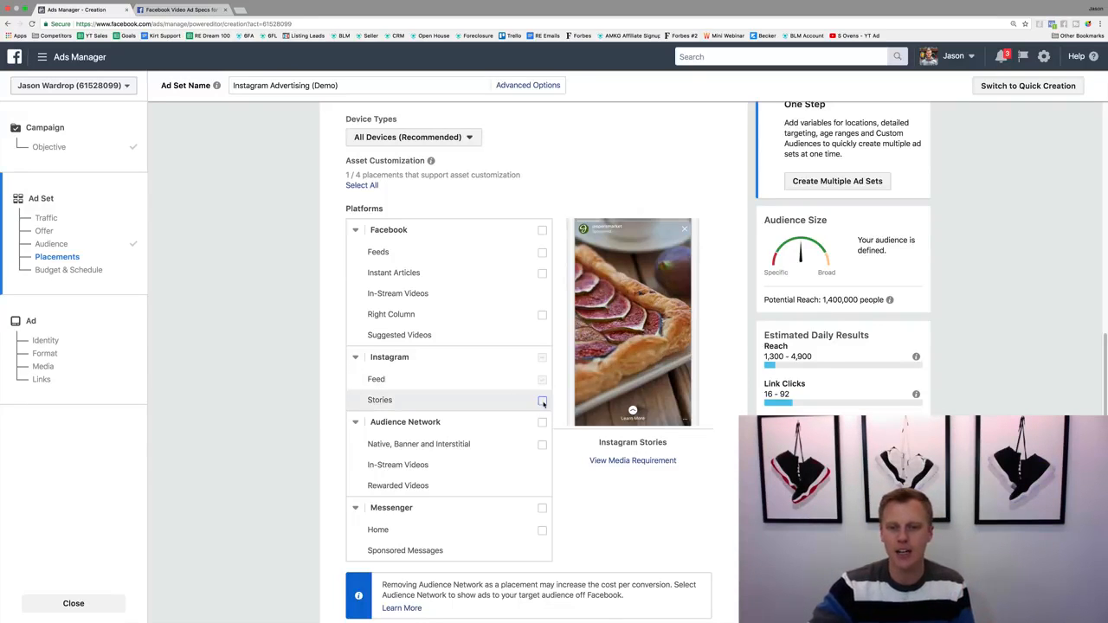
{"action": "left_click", "coordinate": [543, 402]}
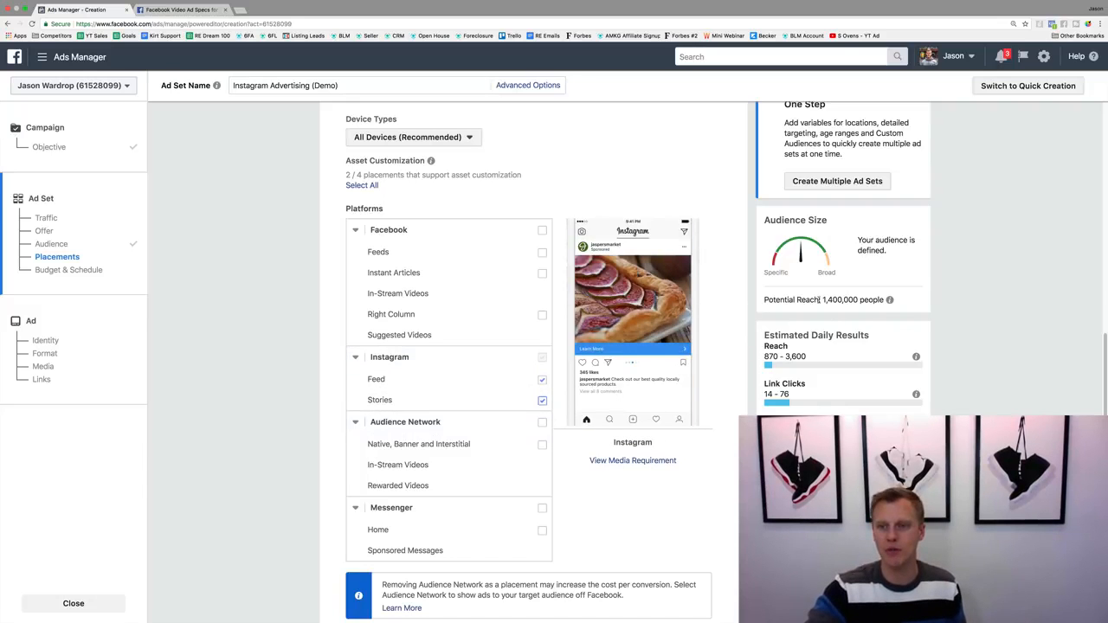
Step: Try a Lifetime Budget of $100.00 for the ad set, and switch back to a Daily Budget
{"action": "scroll", "coordinate": [720, 334], "scroll_direction": "down", "scroll_amount": 5}
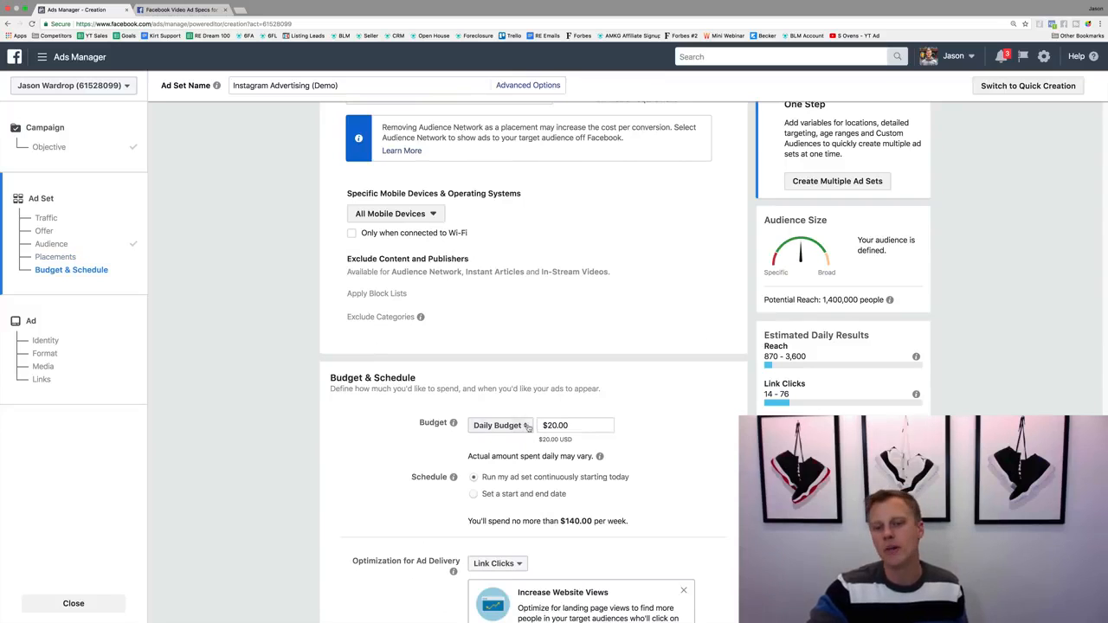
{"action": "left_click", "coordinate": [497, 425]}
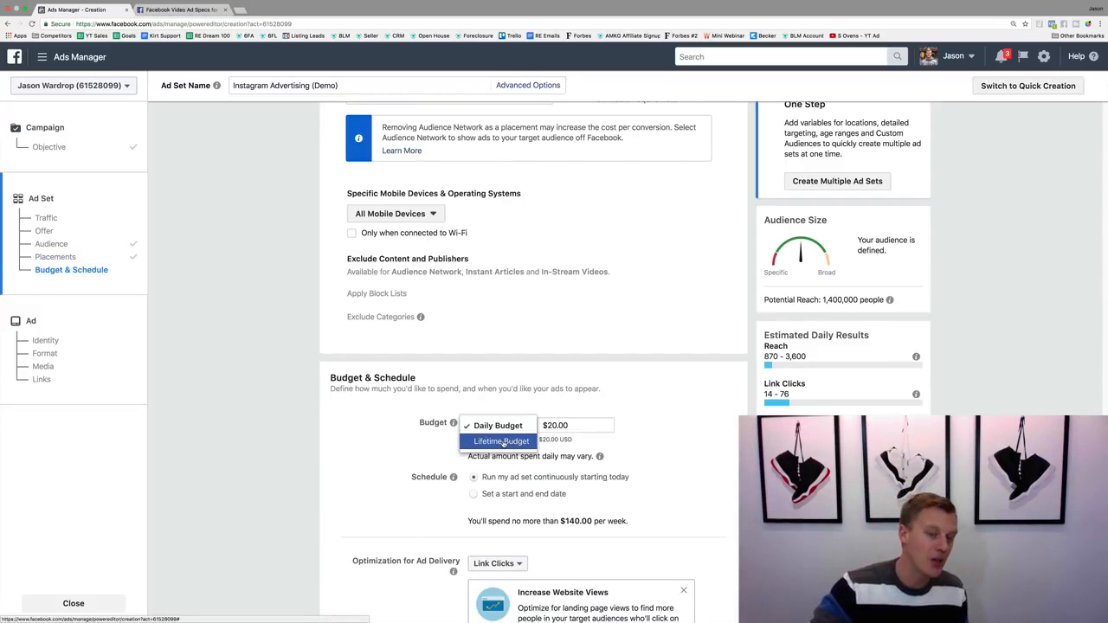
{"action": "left_click", "coordinate": [713, 414]}
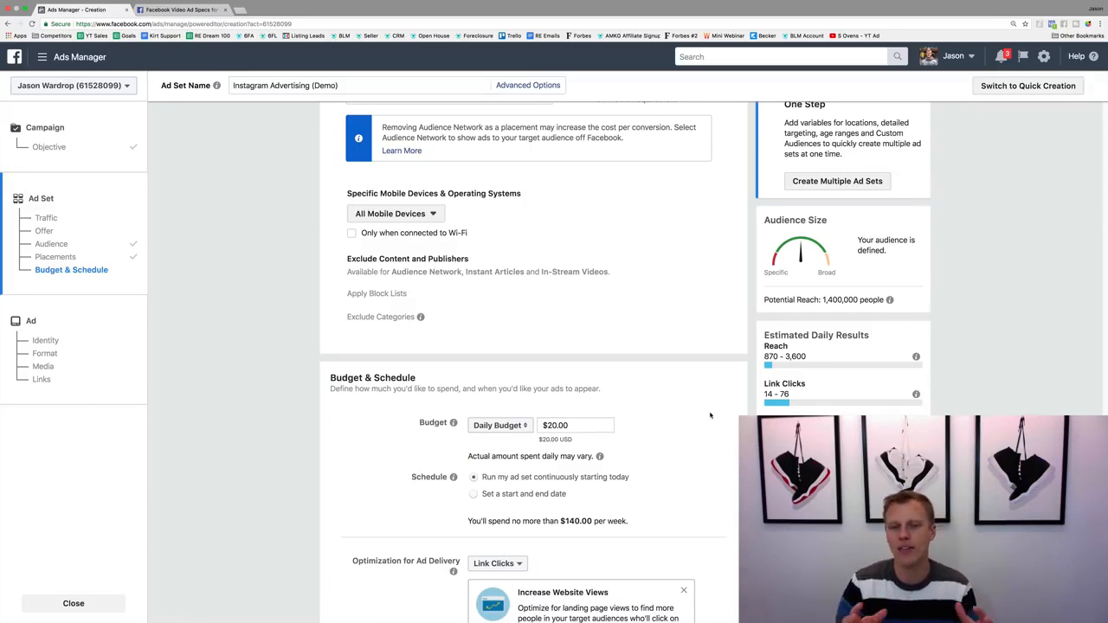
{"action": "left_click", "coordinate": [500, 425]}
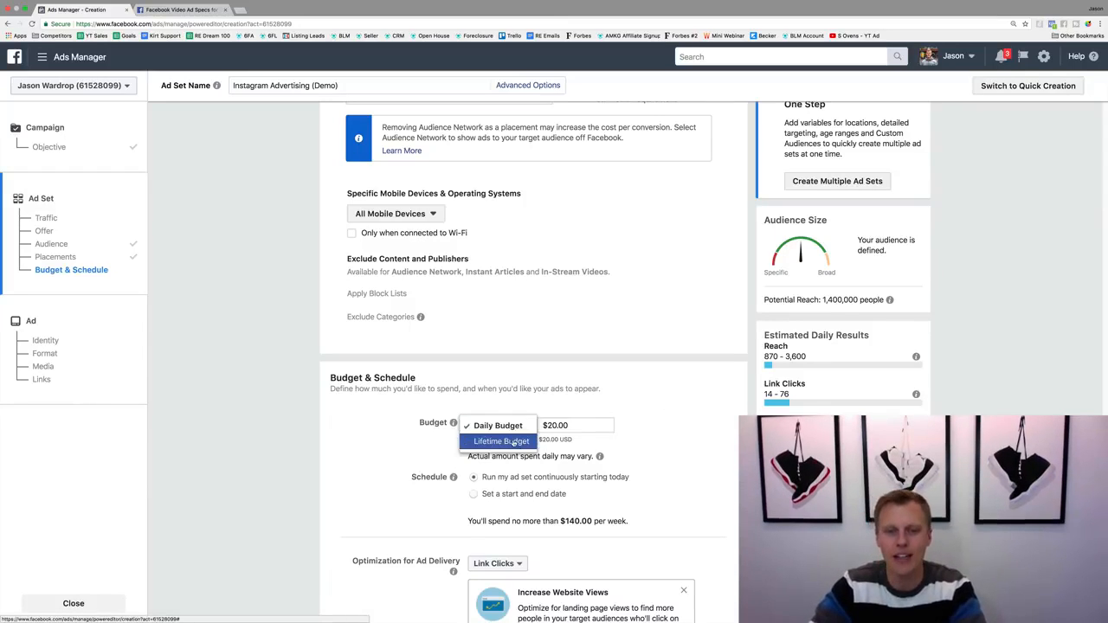
{"action": "left_click", "coordinate": [511, 443]}
{"action": "left_click_drag", "start_coordinate": [570, 425], "coordinate": [559, 425]}
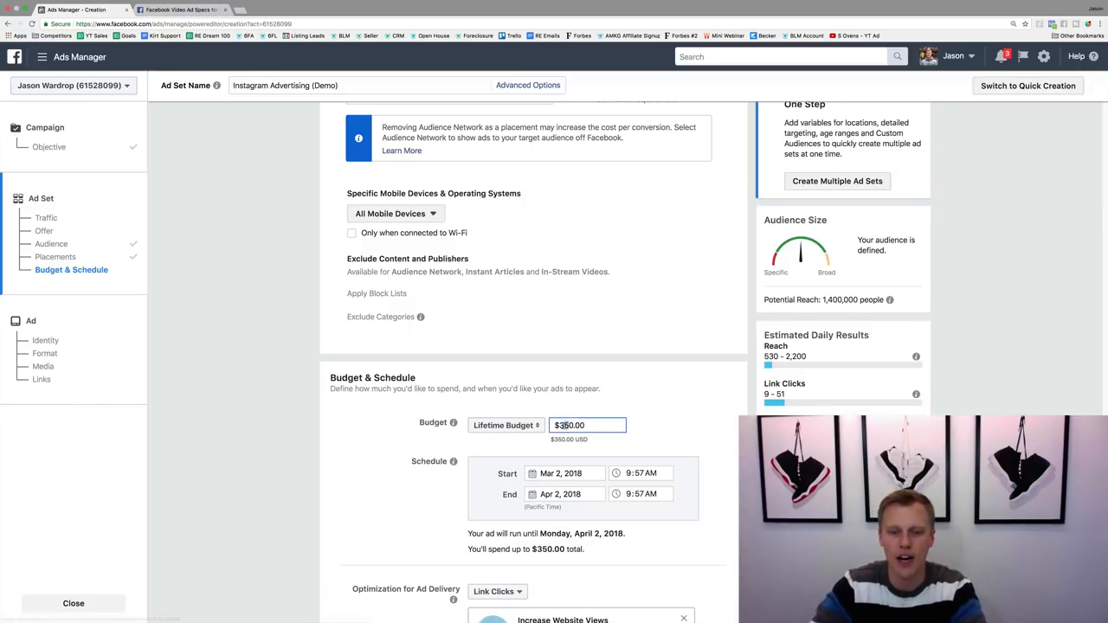
{"action": "type", "text": "100"}
{"action": "key", "text": "BackSpace"}
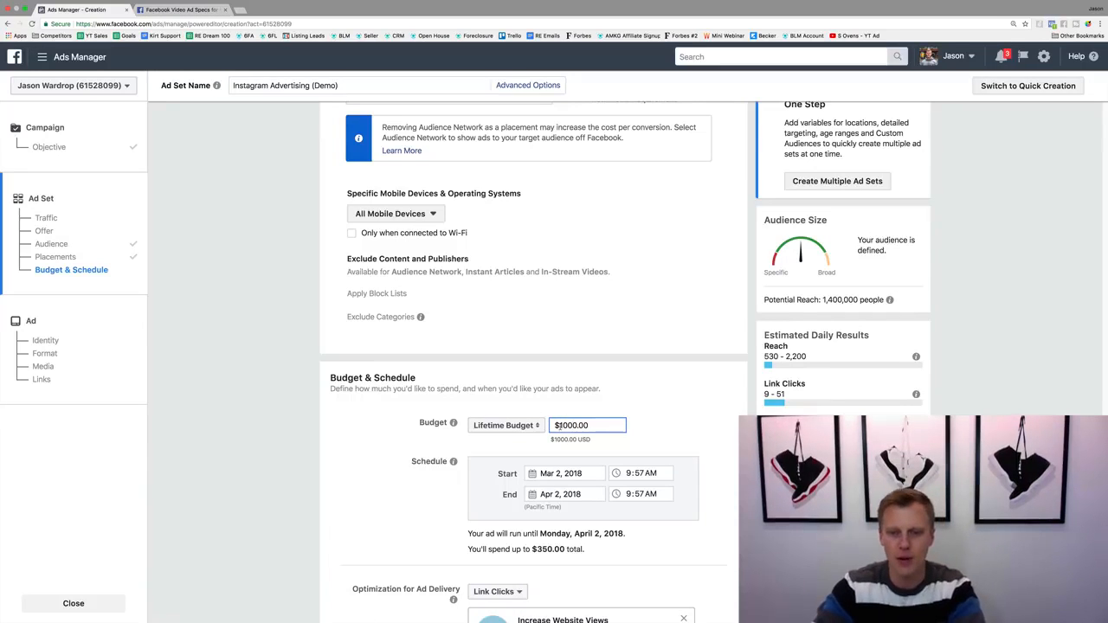
{"action": "left_click", "coordinate": [709, 400]}
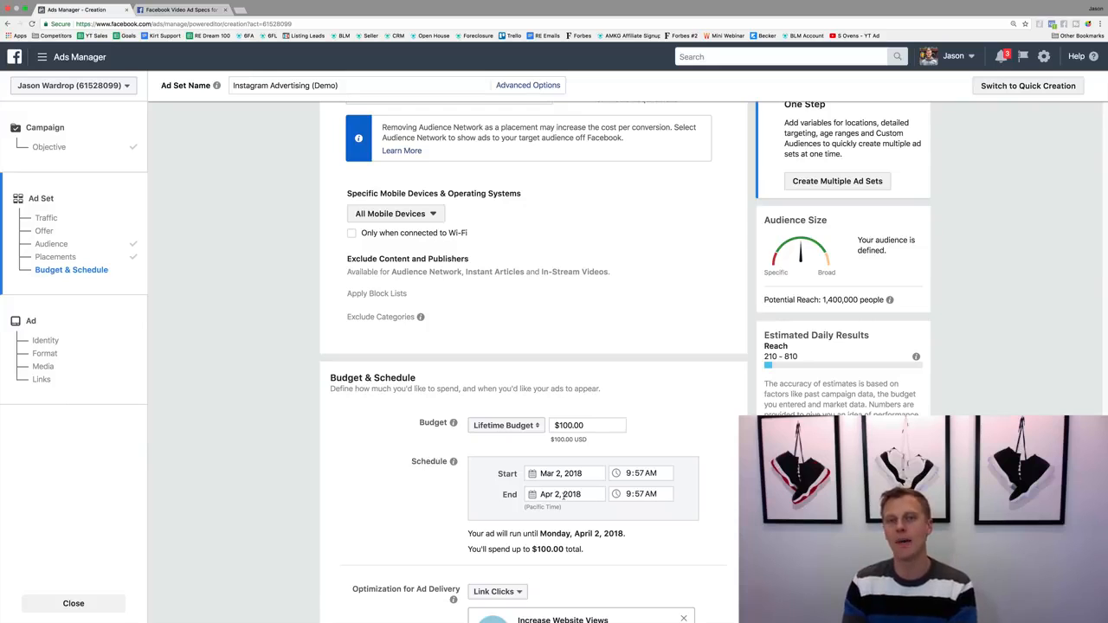
{"action": "left_click", "coordinate": [504, 425]}
{"action": "left_click", "coordinate": [503, 411]}
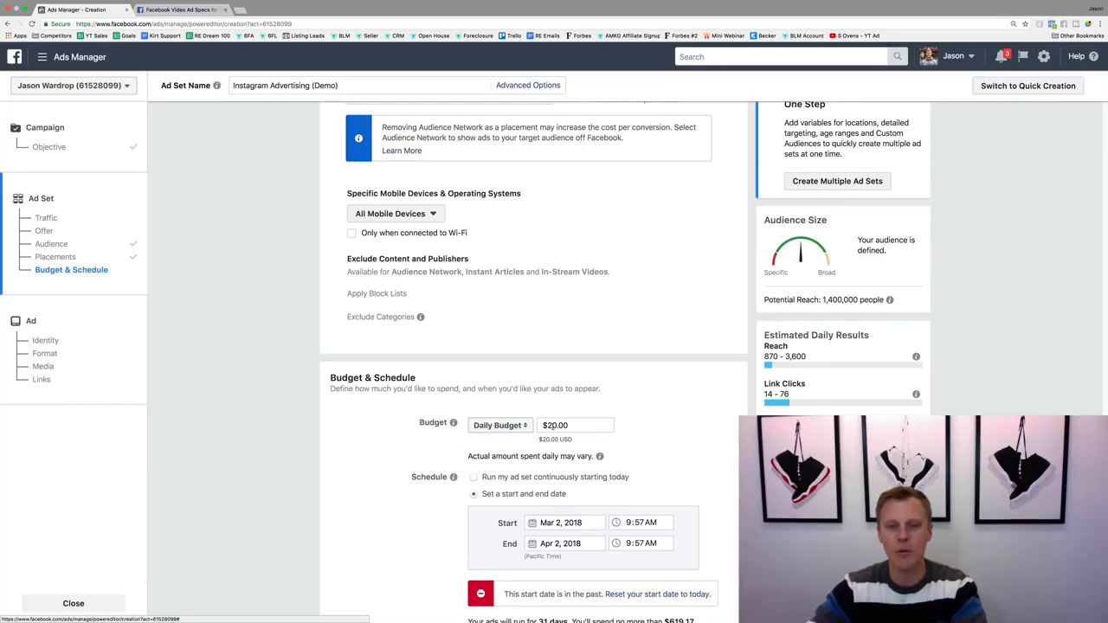
Step: Set the daily budget to $10.00 and schedule the ad set to run continuously starting today
{"action": "left_click", "coordinate": [555, 425]}
{"action": "key", "text": "BackSpace"}
{"action": "left_click", "coordinate": [670, 427]}
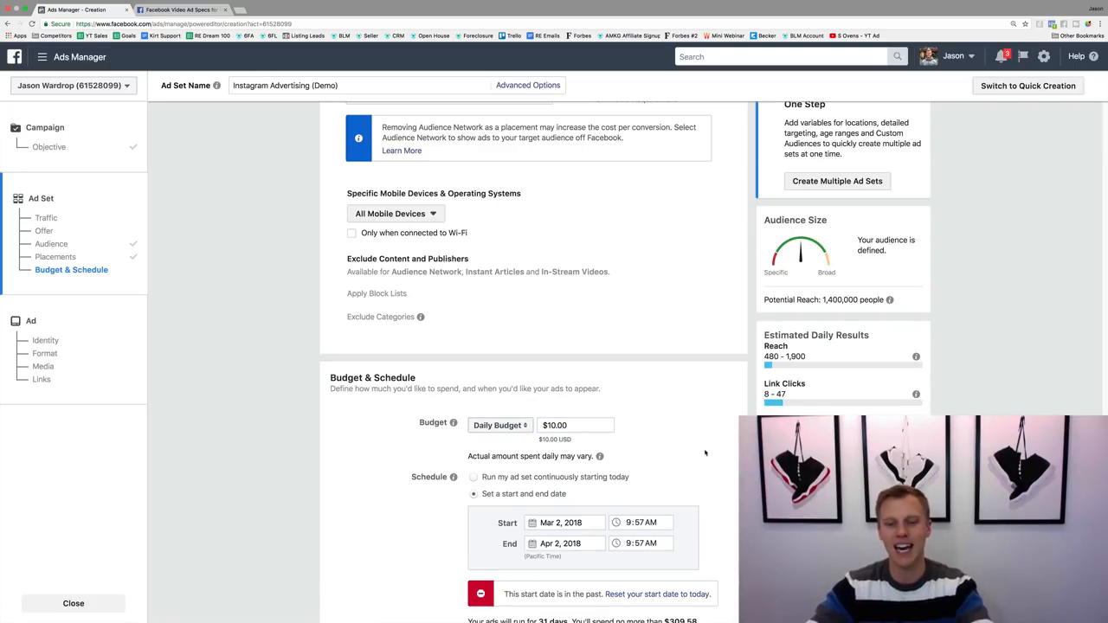
{"action": "left_click", "coordinate": [474, 478]}
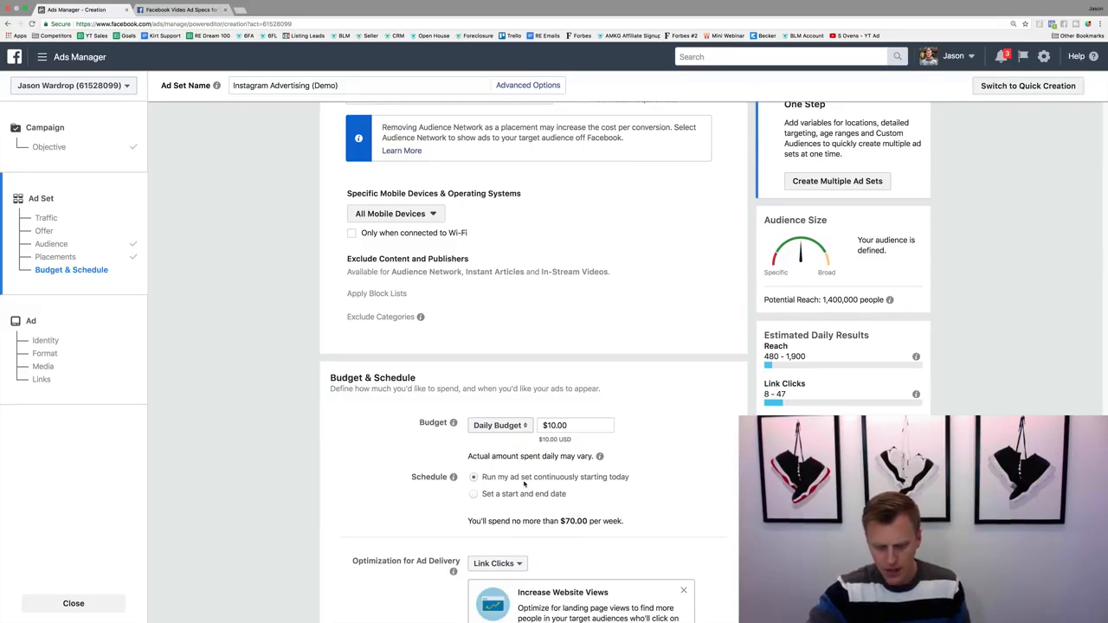
{"action": "scroll", "coordinate": [429, 486], "scroll_direction": "down", "scroll_amount": 3}
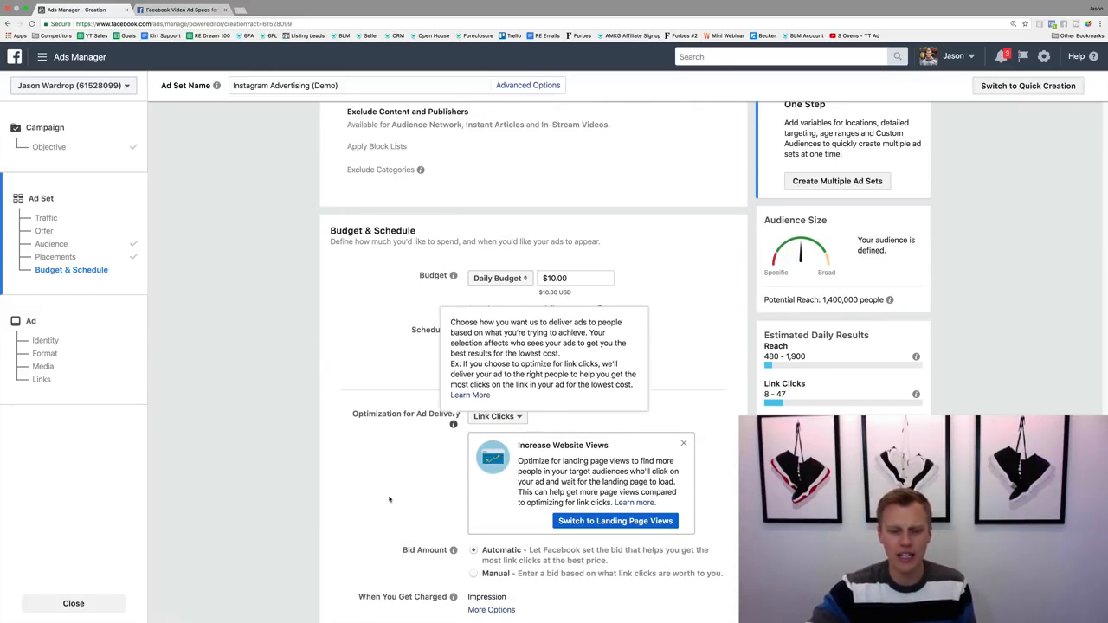
{"action": "scroll", "coordinate": [400, 498], "scroll_direction": "down", "scroll_amount": 3}
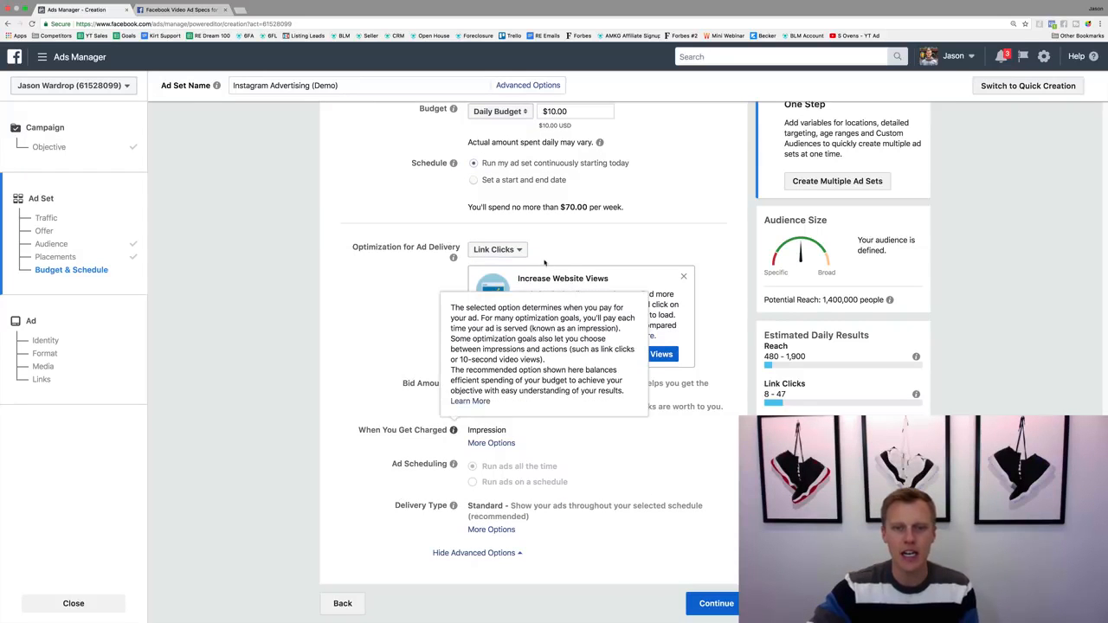
Step: Optimize the ad set's delivery for Link Clicks and continue to the ad creation stage
{"action": "left_click", "coordinate": [516, 249]}
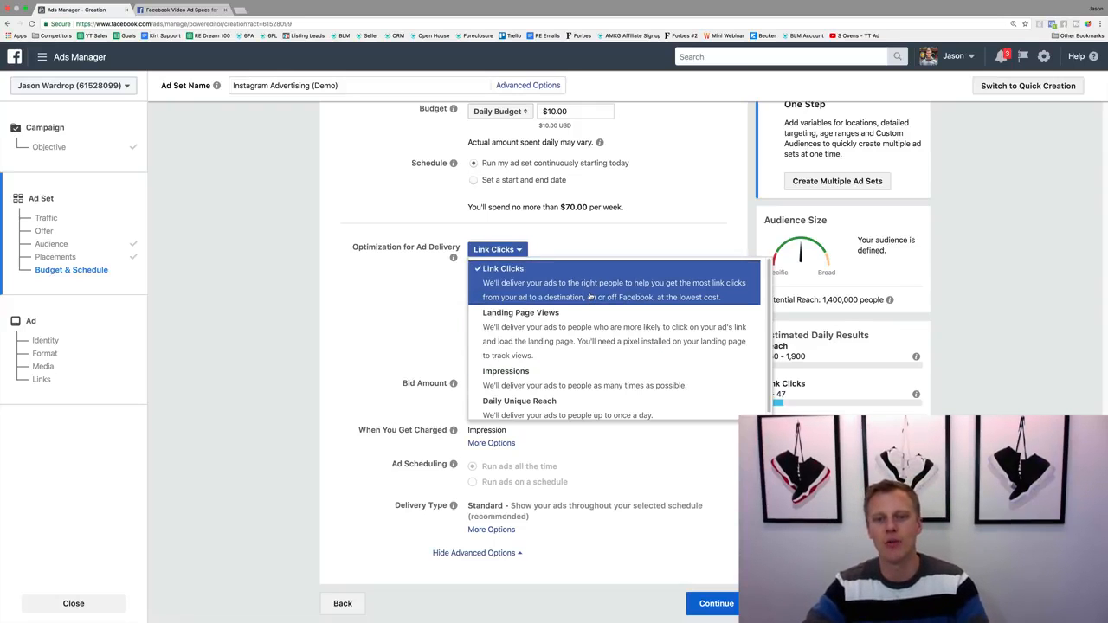
{"action": "left_click", "coordinate": [591, 291]}
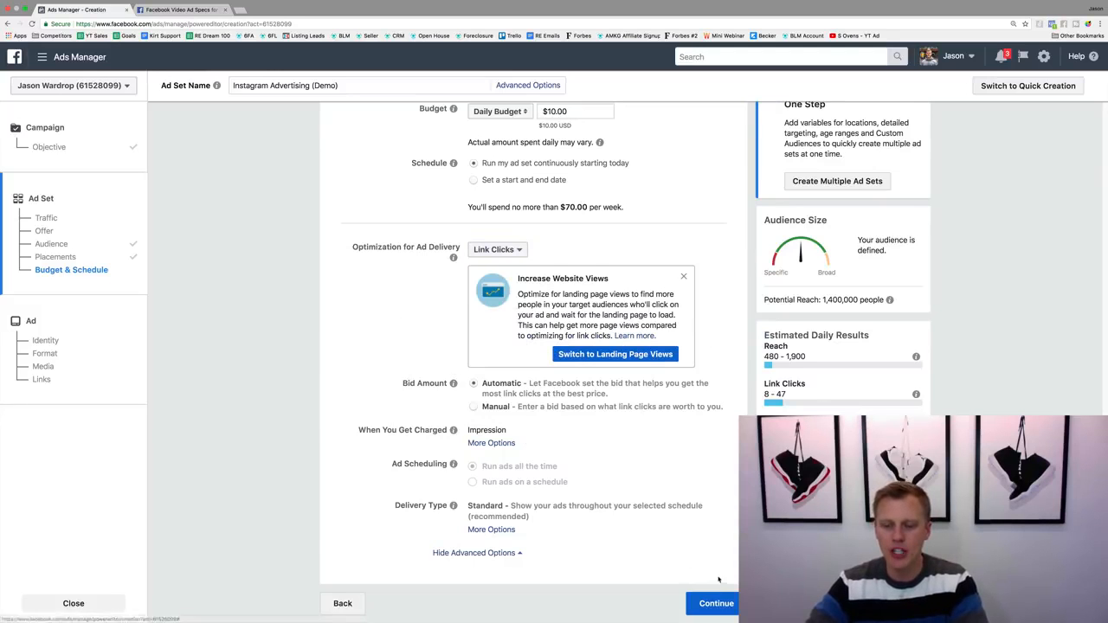
{"action": "left_click", "coordinate": [716, 603]}
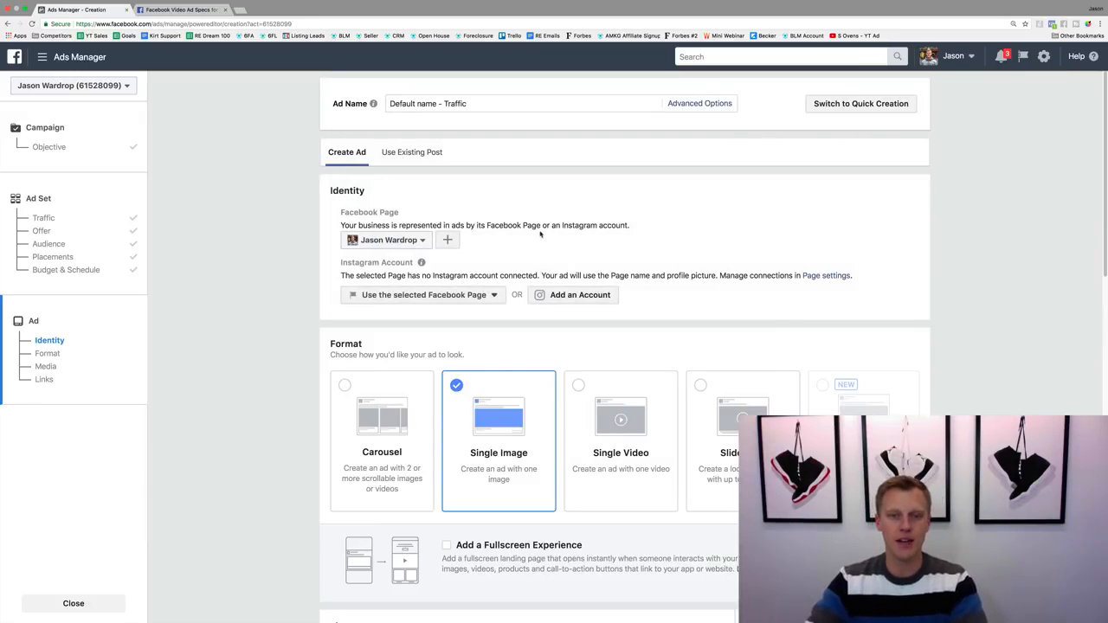
Step: Review the options for connecting an existing or a new Instagram account for advertising, without connecting one
{"action": "left_click", "coordinate": [574, 295]}
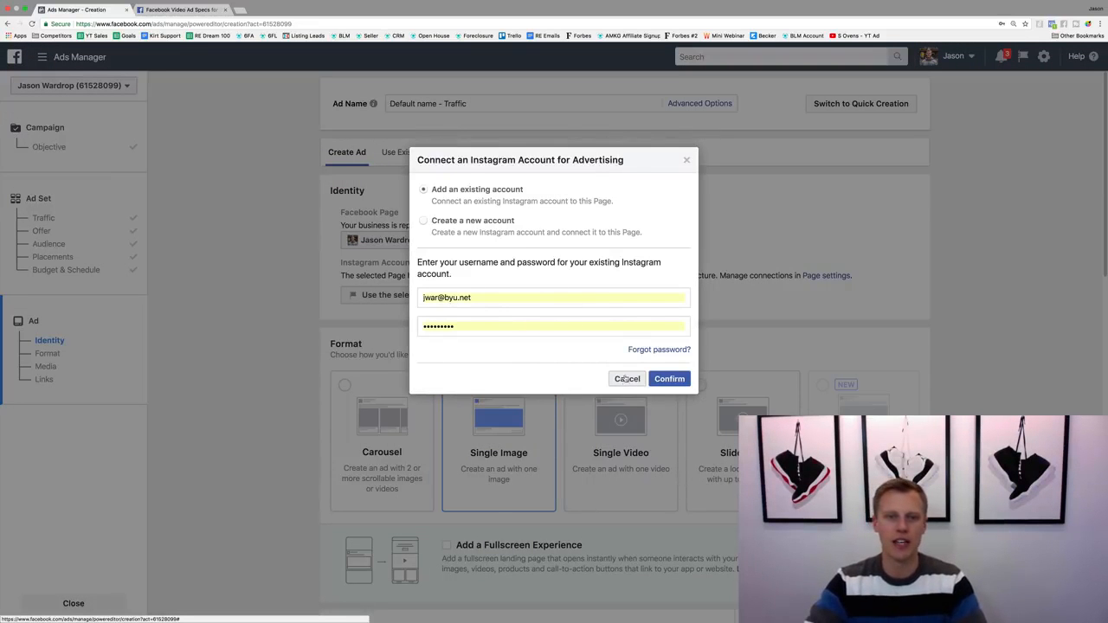
{"action": "left_click", "coordinate": [423, 222]}
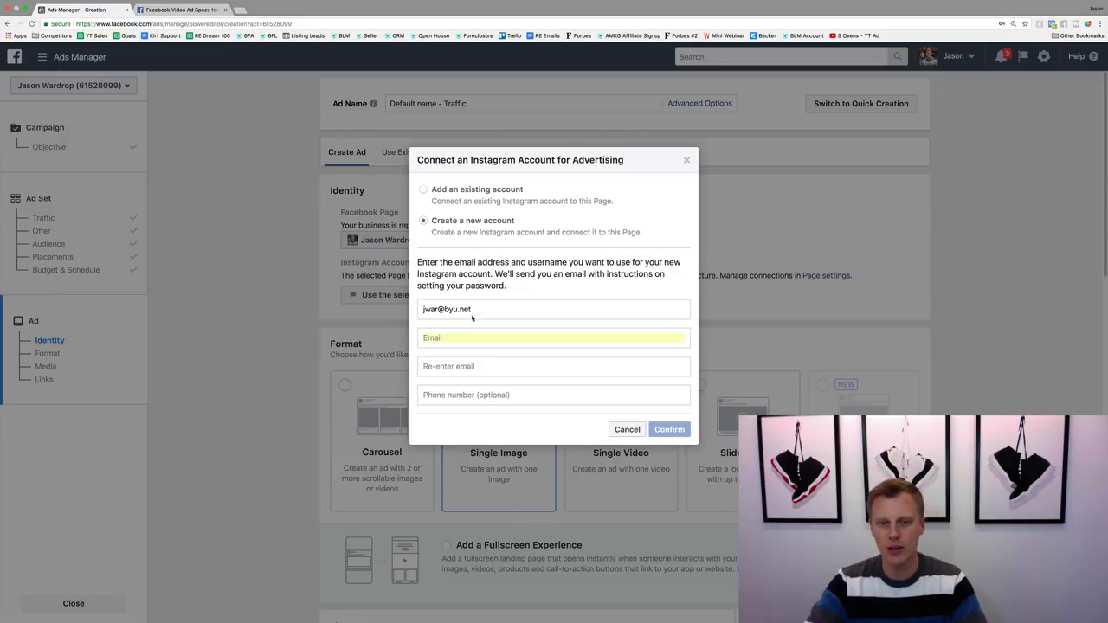
{"action": "left_click", "coordinate": [627, 430]}
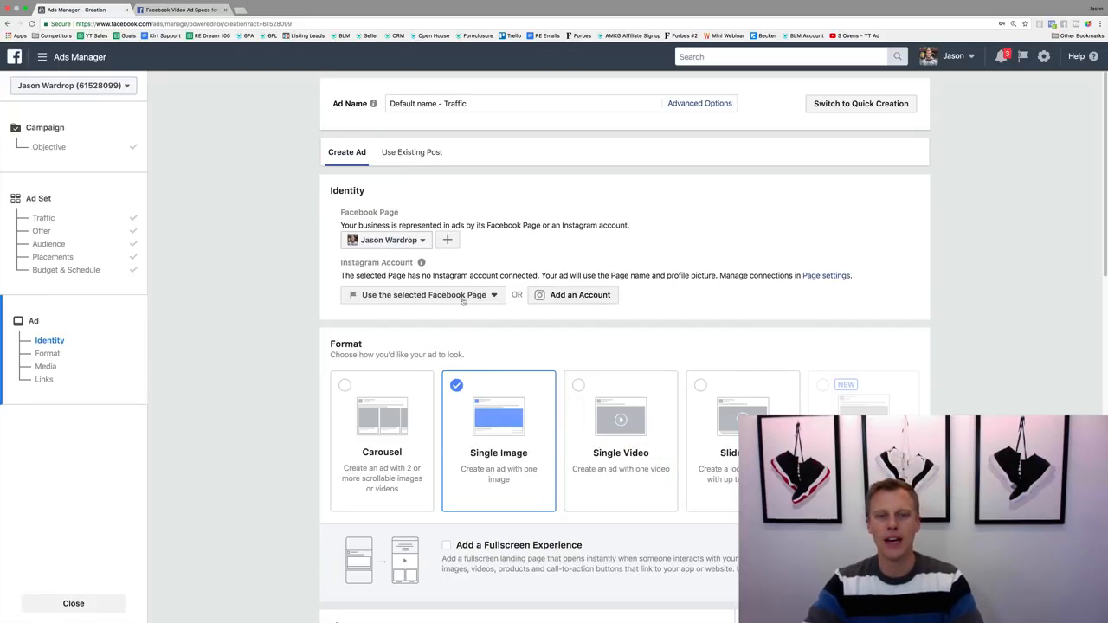
Step: Choose the Single Video ad format and use the selected Facebook Page in place of an Instagram account
{"action": "scroll", "coordinate": [447, 315], "scroll_direction": "down", "scroll_amount": 5}
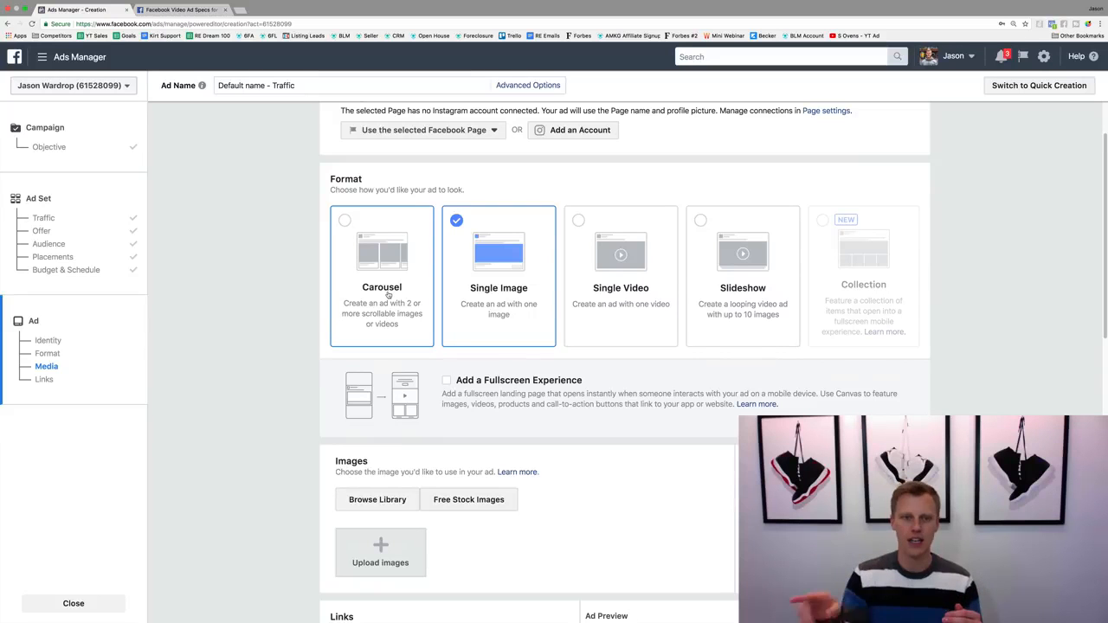
{"action": "left_click", "coordinate": [614, 267]}
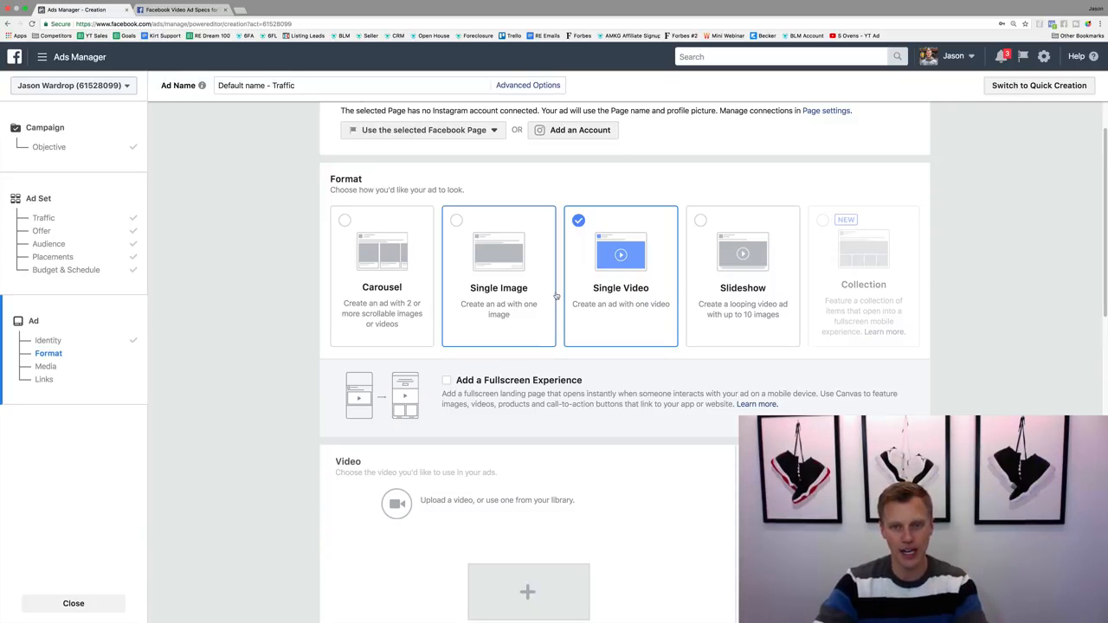
{"action": "scroll", "coordinate": [599, 288], "scroll_direction": "up", "scroll_amount": 3}
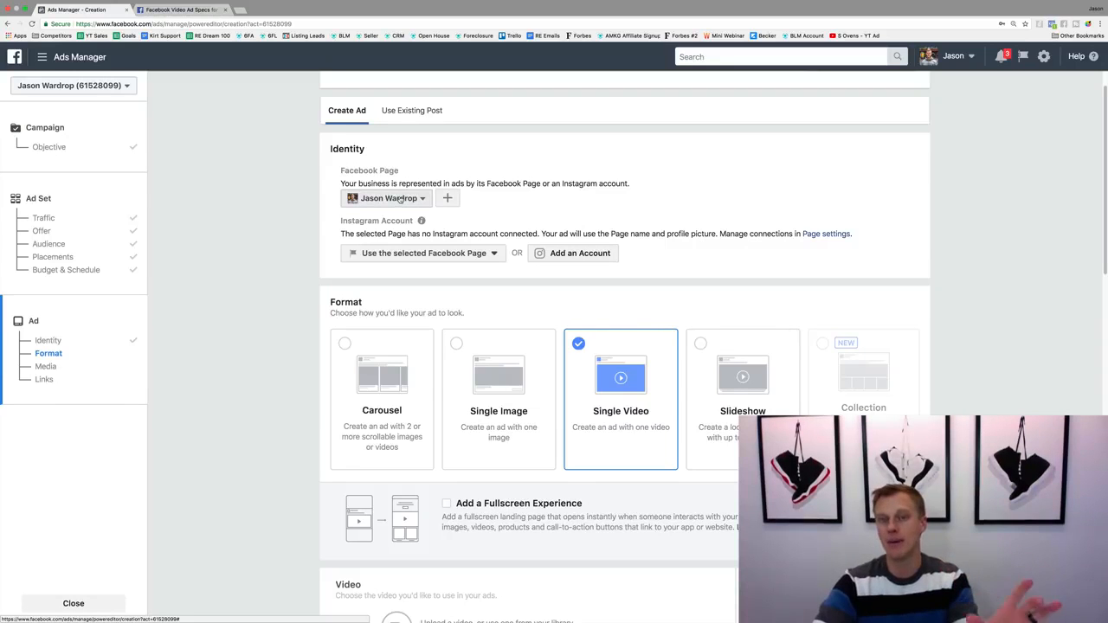
{"action": "left_click", "coordinate": [419, 255]}
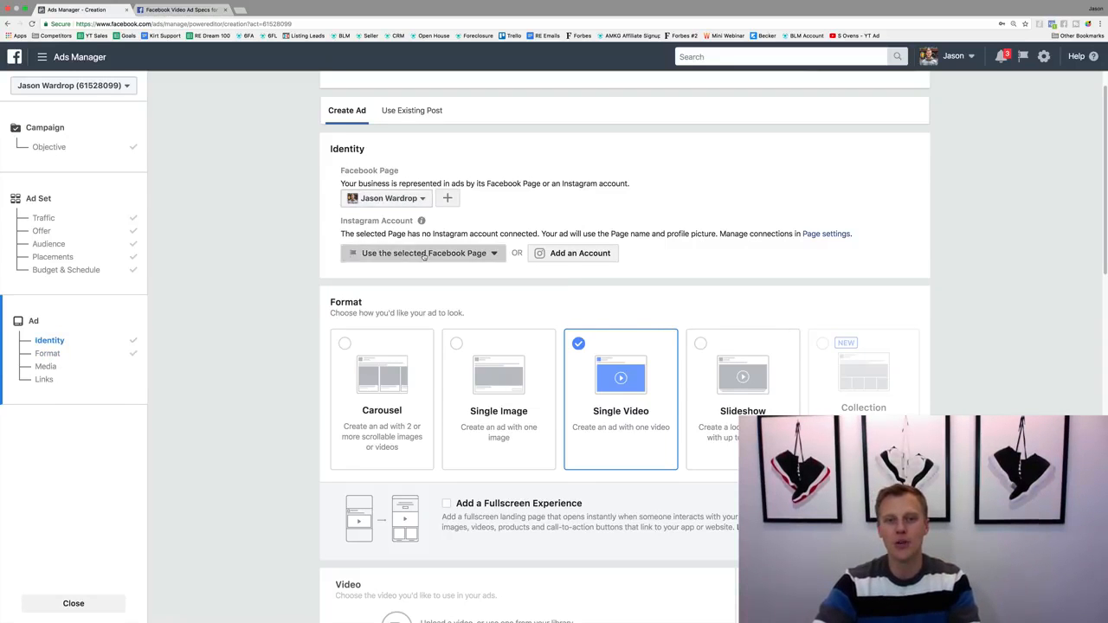
{"action": "left_click", "coordinate": [474, 292]}
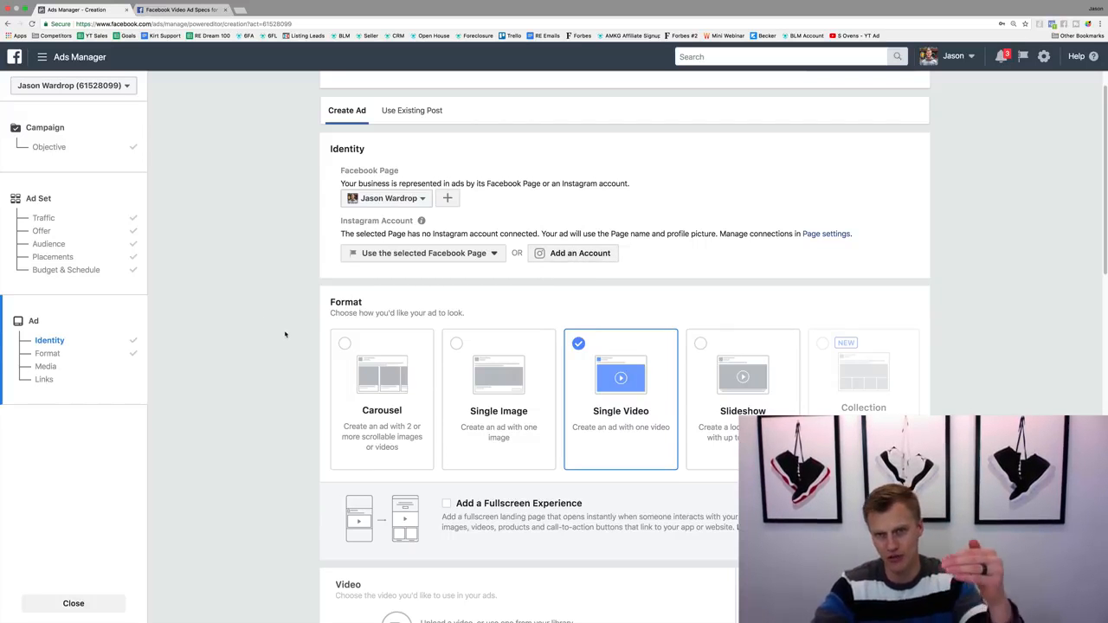
Step: Add the 0:10 video last used on 2017-03-17 from the account's video library to the ad
{"action": "scroll", "coordinate": [286, 334], "scroll_direction": "down", "scroll_amount": 5}
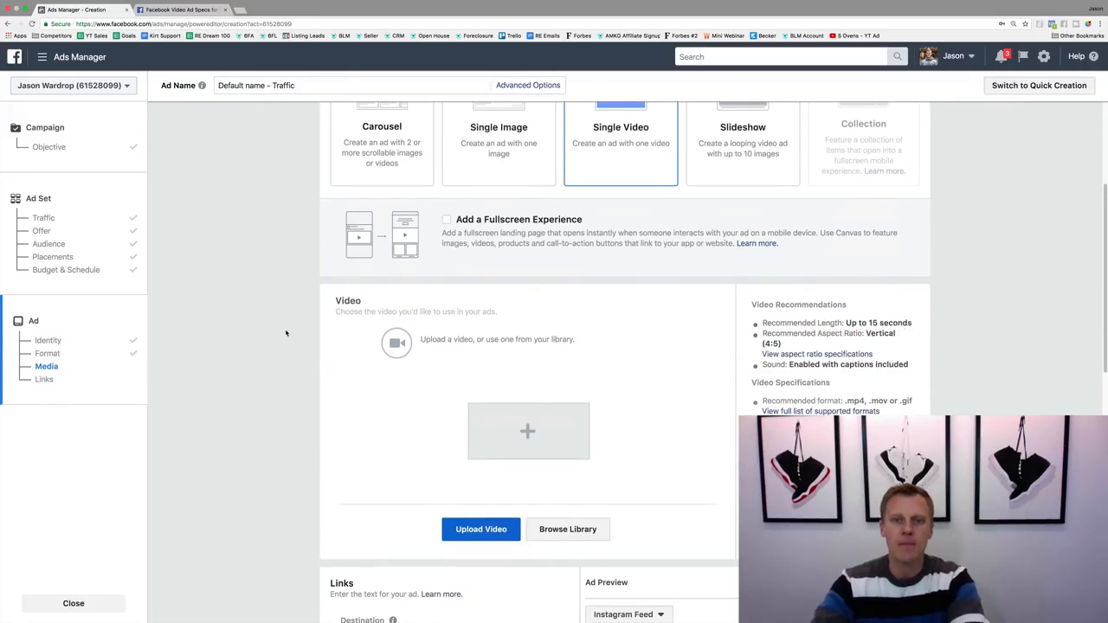
{"action": "scroll", "coordinate": [285, 333], "scroll_direction": "down", "scroll_amount": 2}
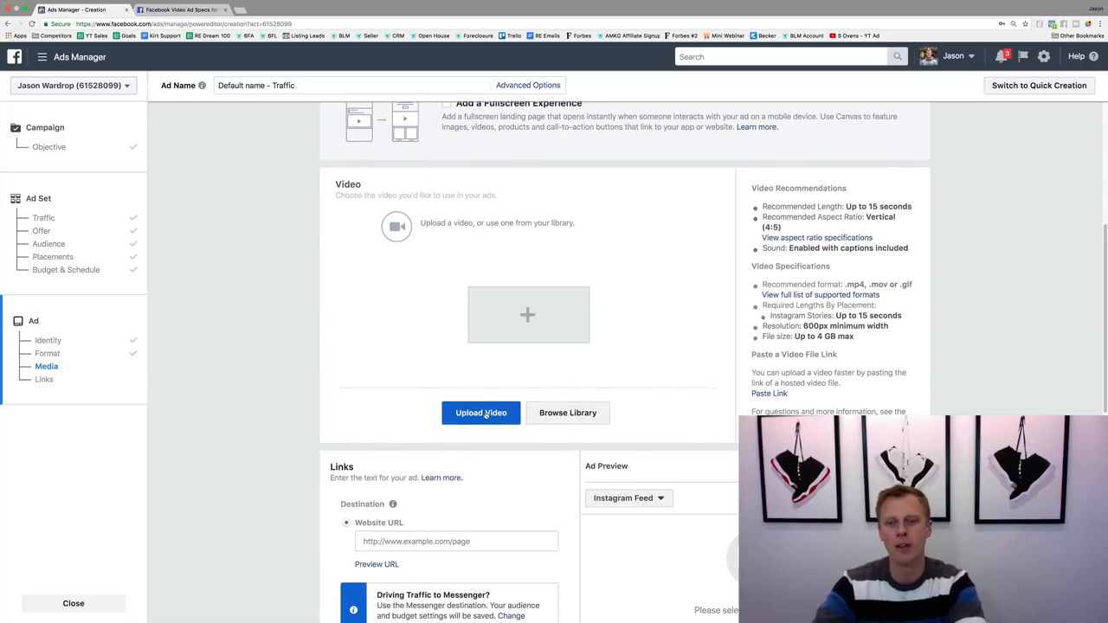
{"action": "left_click", "coordinate": [575, 415]}
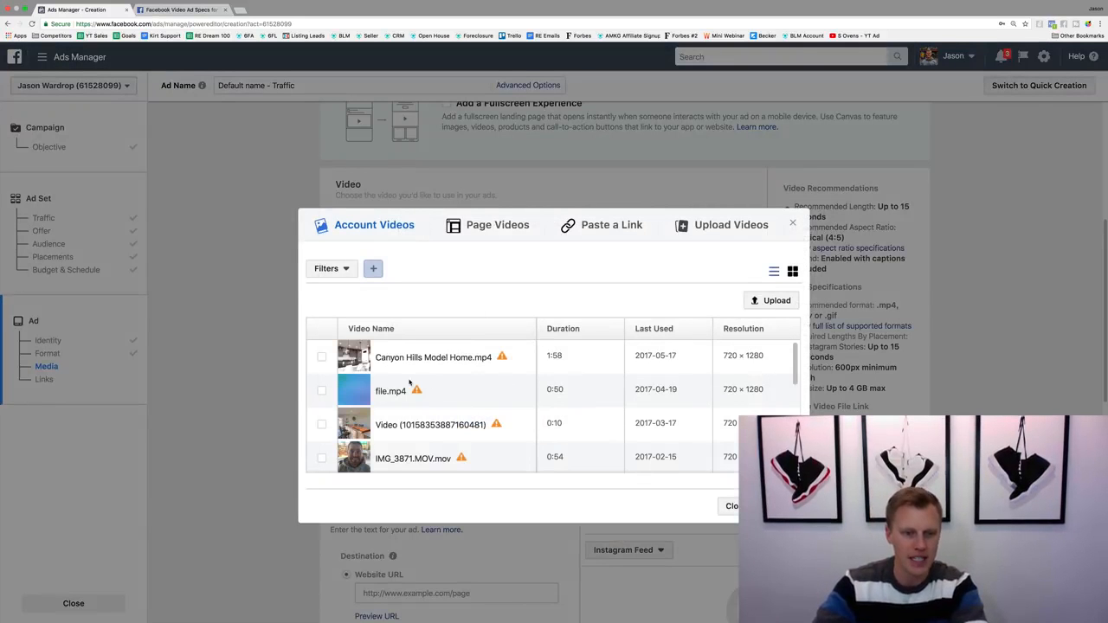
{"action": "left_click", "coordinate": [321, 390]}
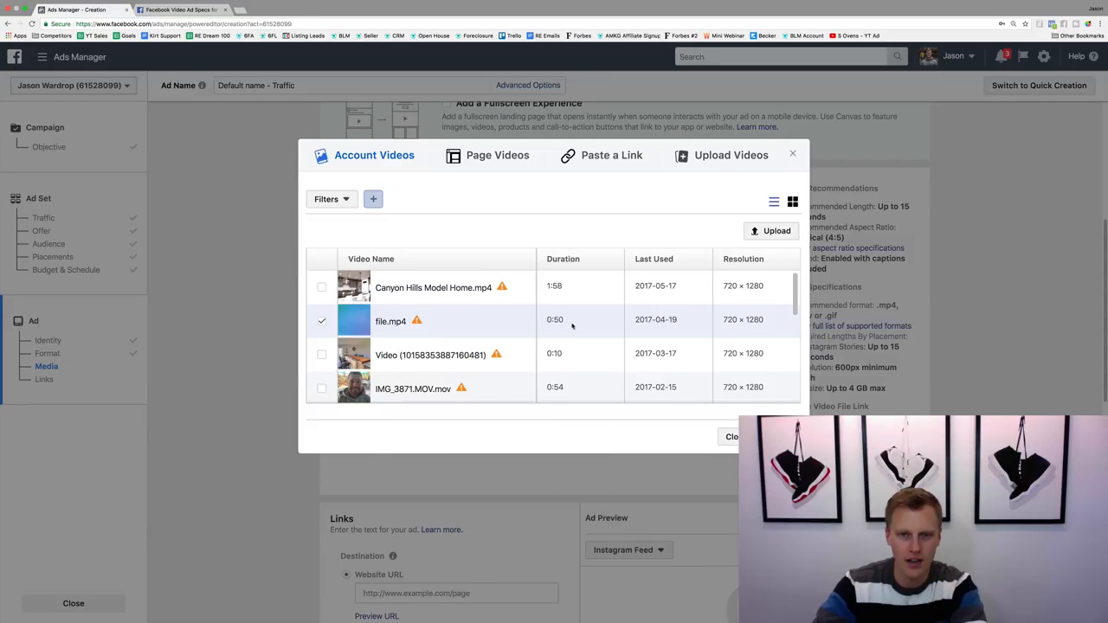
{"action": "left_click", "coordinate": [321, 354]}
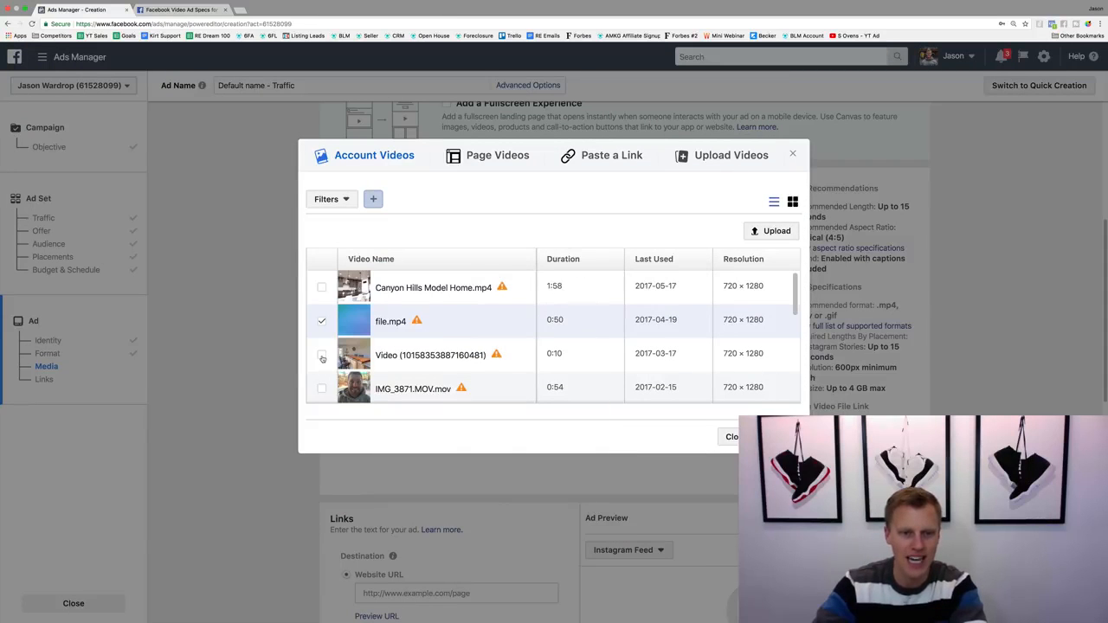
{"action": "left_click", "coordinate": [779, 437]}
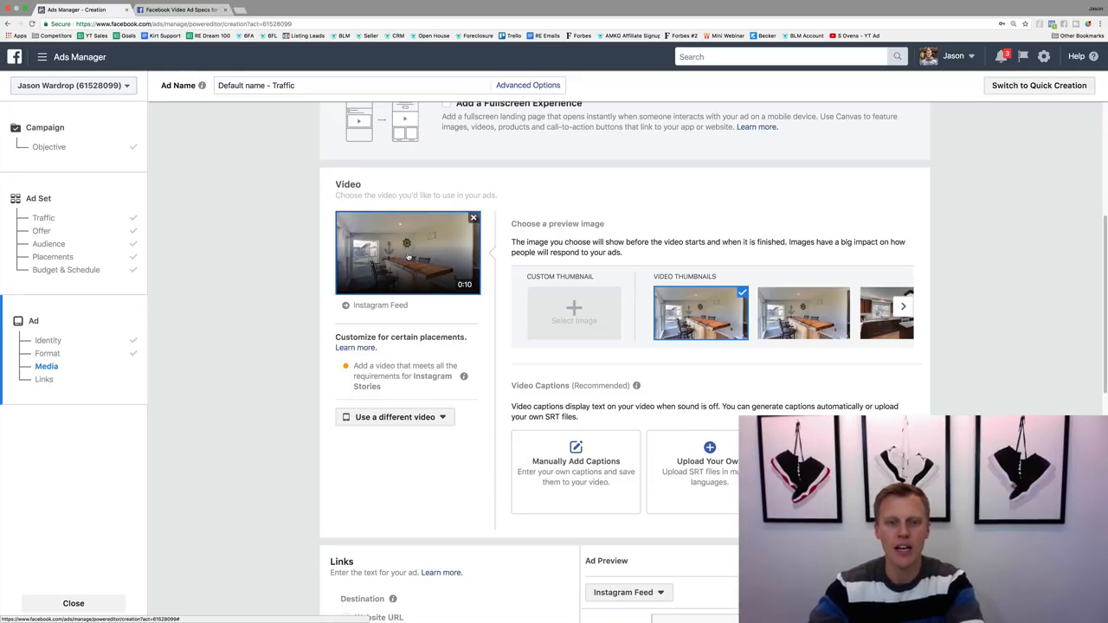
{"action": "scroll", "coordinate": [413, 252], "scroll_direction": "down", "scroll_amount": 5}
{"action": "scroll", "coordinate": [408, 181], "scroll_direction": "down", "scroll_amount": 3}
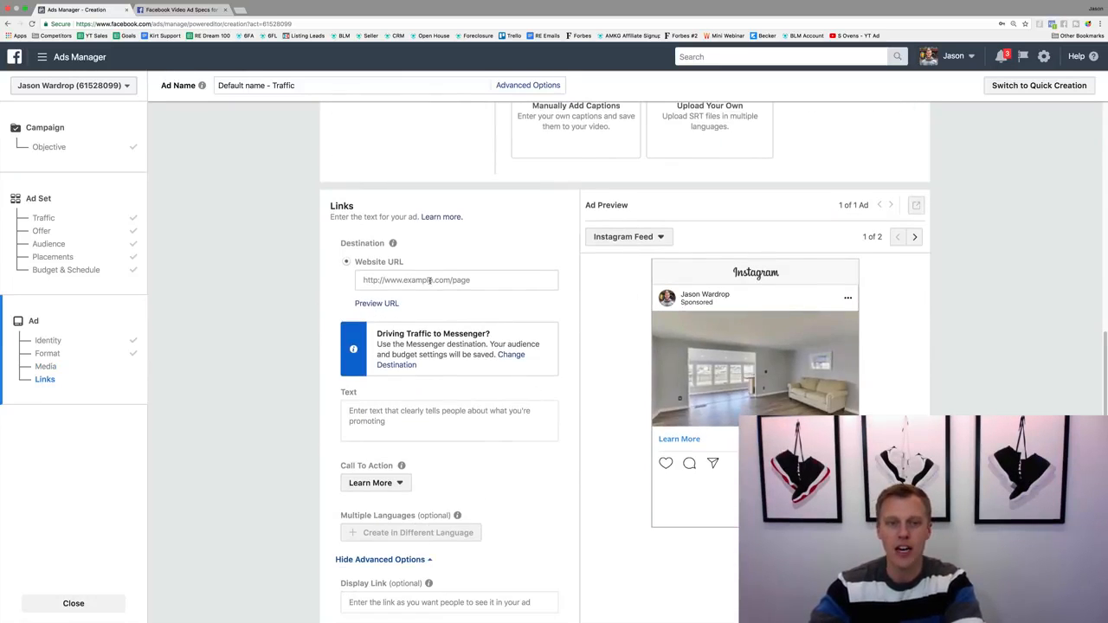
{"action": "left_click", "coordinate": [394, 280]}
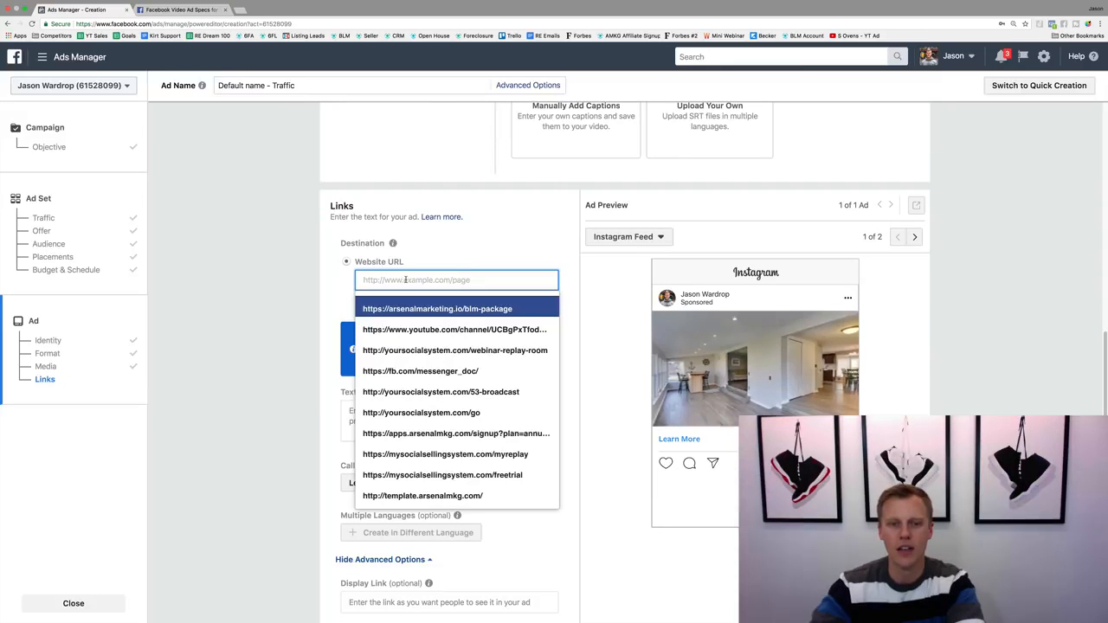
{"action": "left_click", "coordinate": [239, 9]}
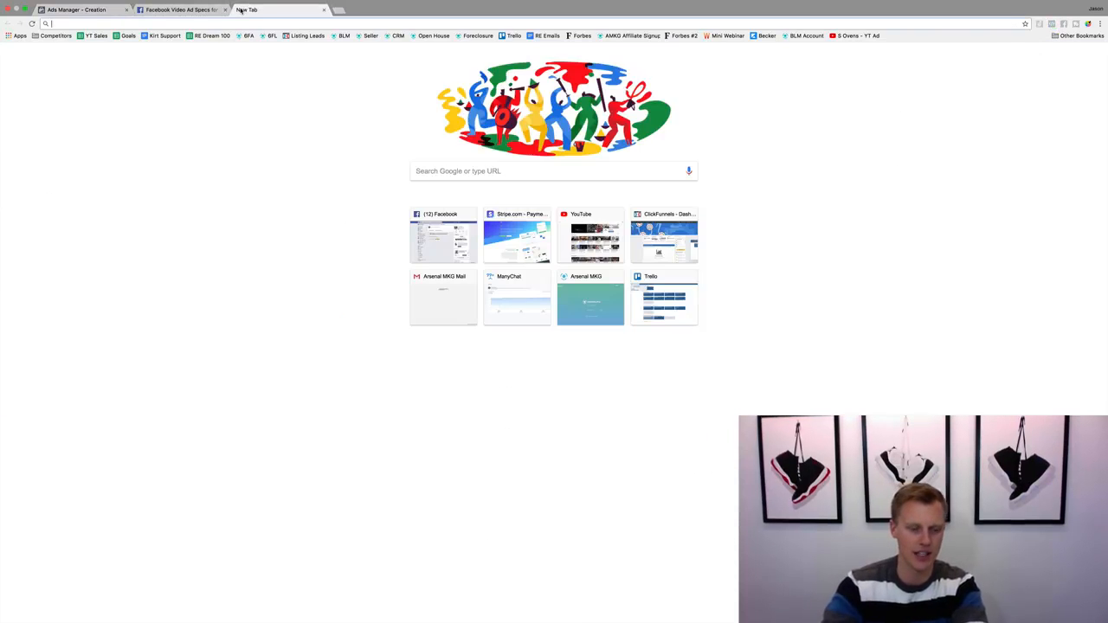
{"action": "type", "text": "google.com"}
{"action": "key", "text": "Return"}
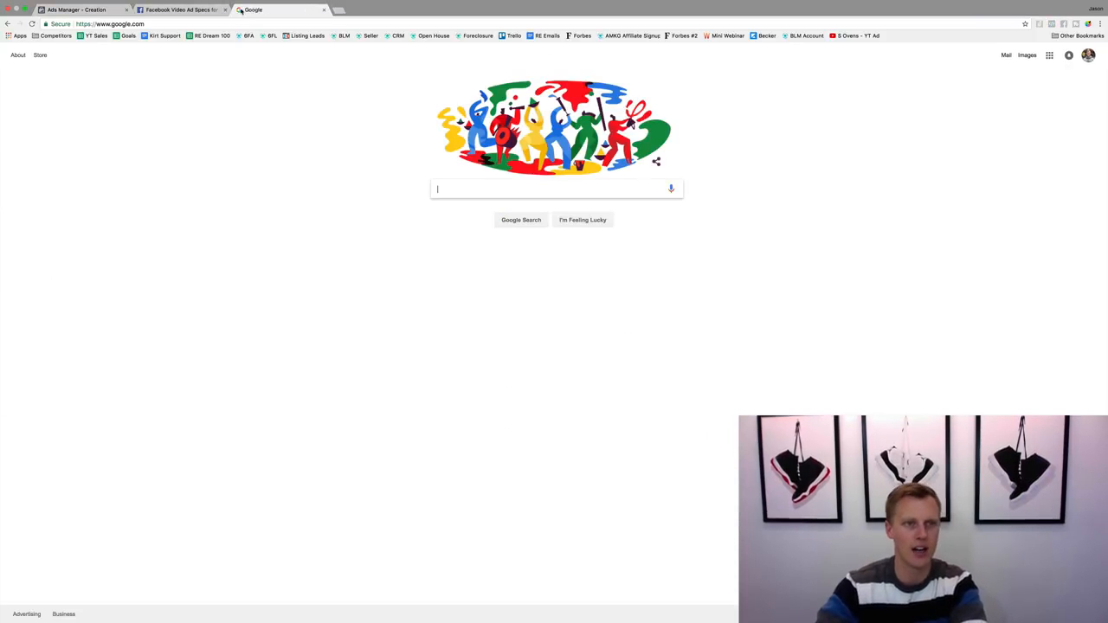
{"action": "left_click", "coordinate": [147, 23]}
{"action": "key", "text": "ctrl+c"}
{"action": "left_click", "coordinate": [77, 10]}
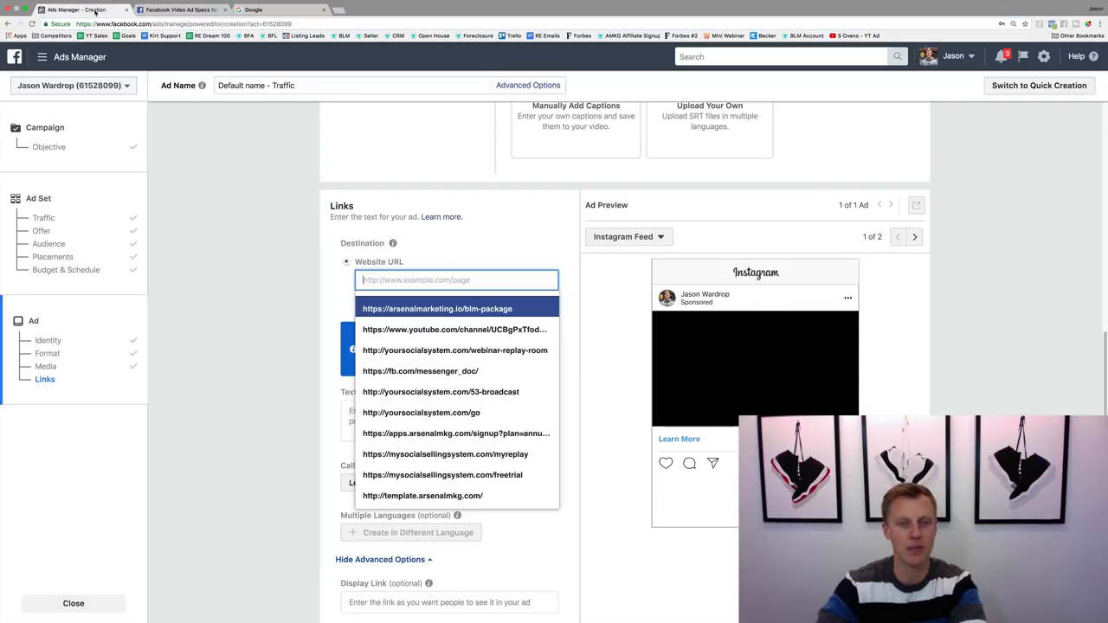
{"action": "key", "text": "ctrl+v"}
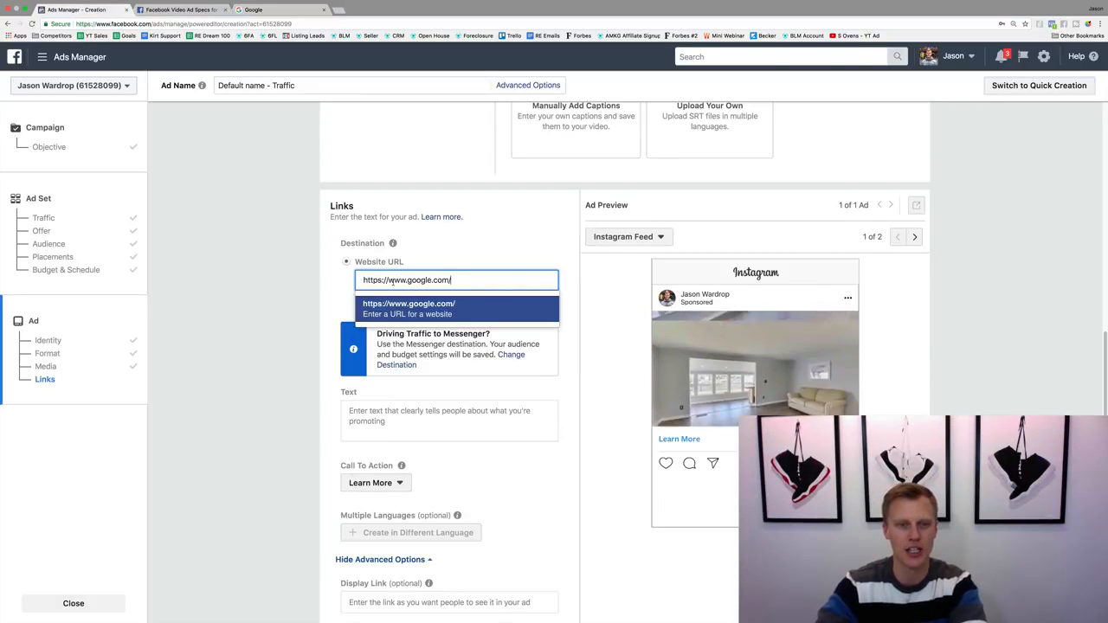
{"action": "left_click", "coordinate": [414, 302]}
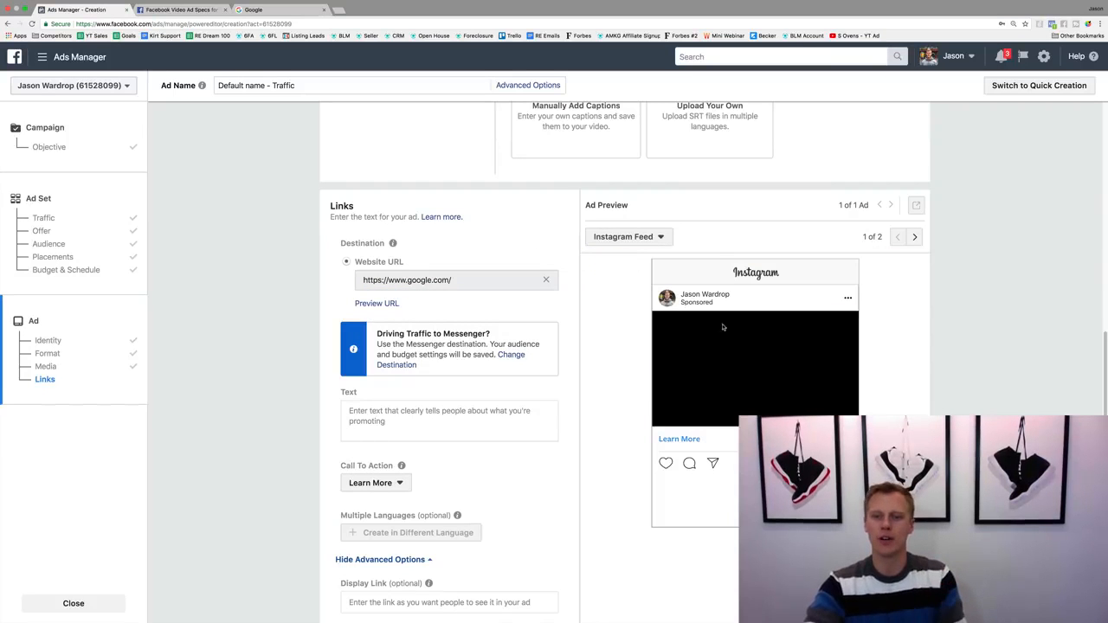
Step: Preview the ad in Instagram Stories, check the Instagram Stories video requirements in the Facebook ad specs, and return to Ads Manager
{"action": "left_click", "coordinate": [913, 238]}
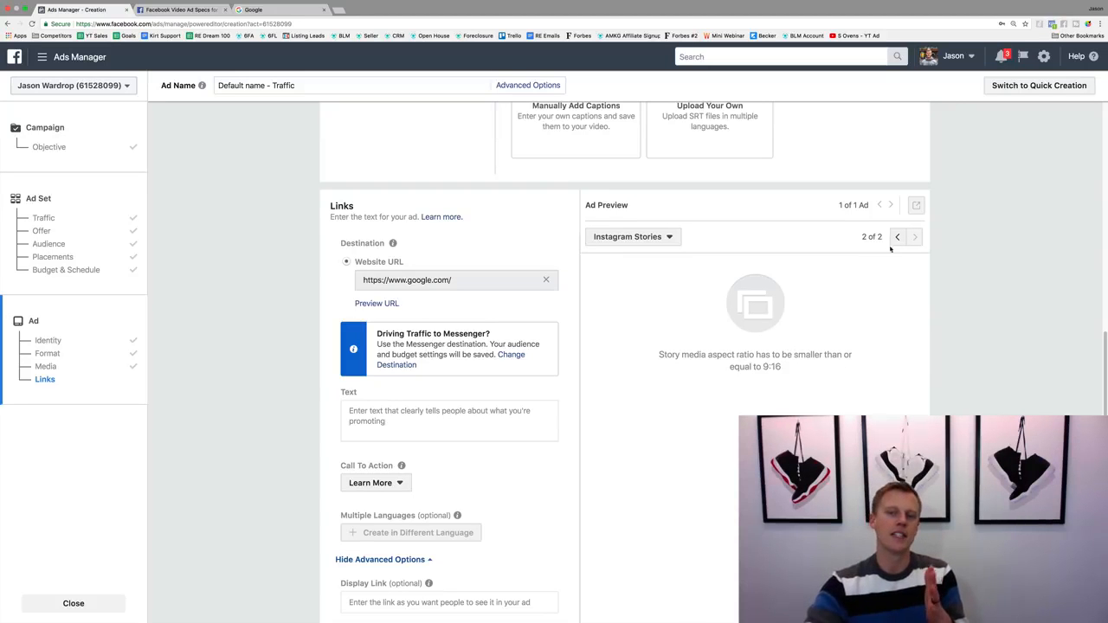
{"action": "left_click", "coordinate": [180, 10]}
{"action": "left_click", "coordinate": [658, 200]}
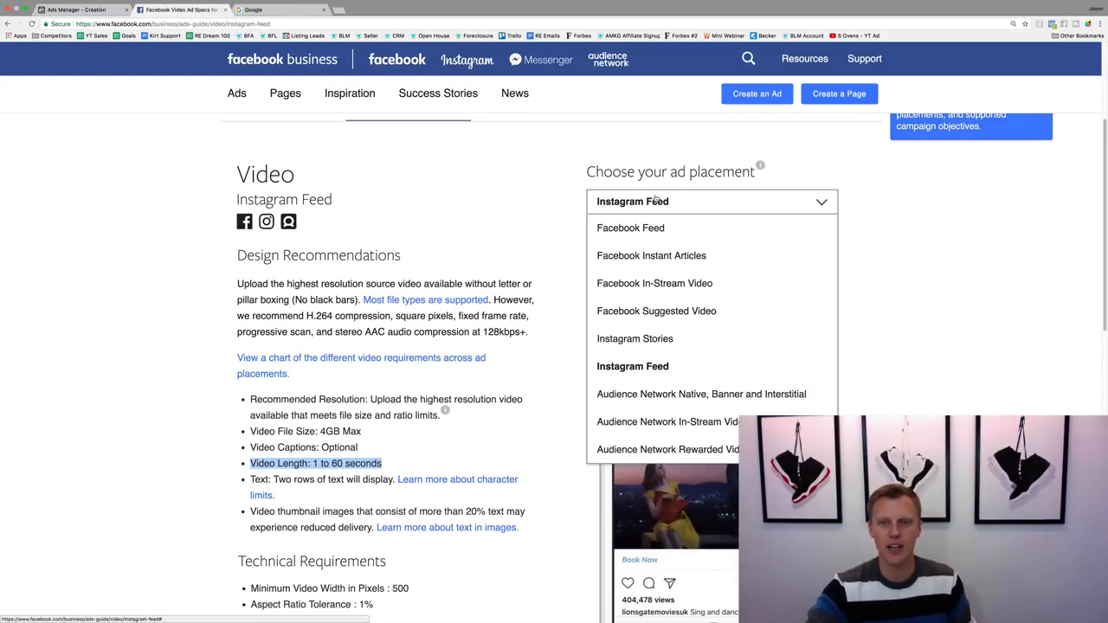
{"action": "left_click", "coordinate": [634, 338]}
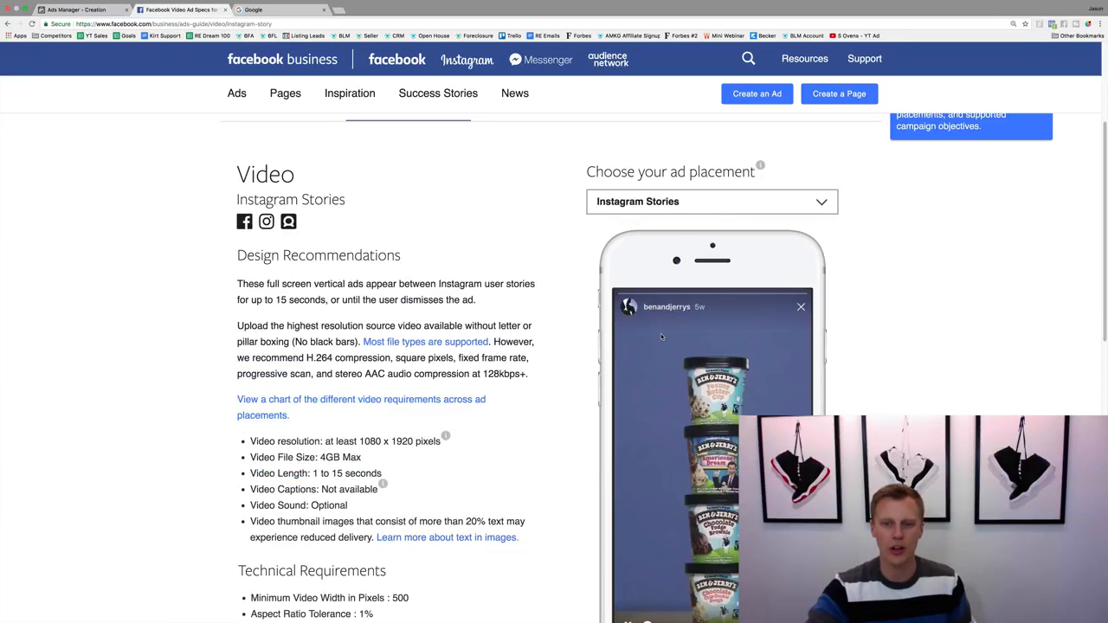
{"action": "scroll", "coordinate": [183, 405], "scroll_direction": "down", "scroll_amount": 3}
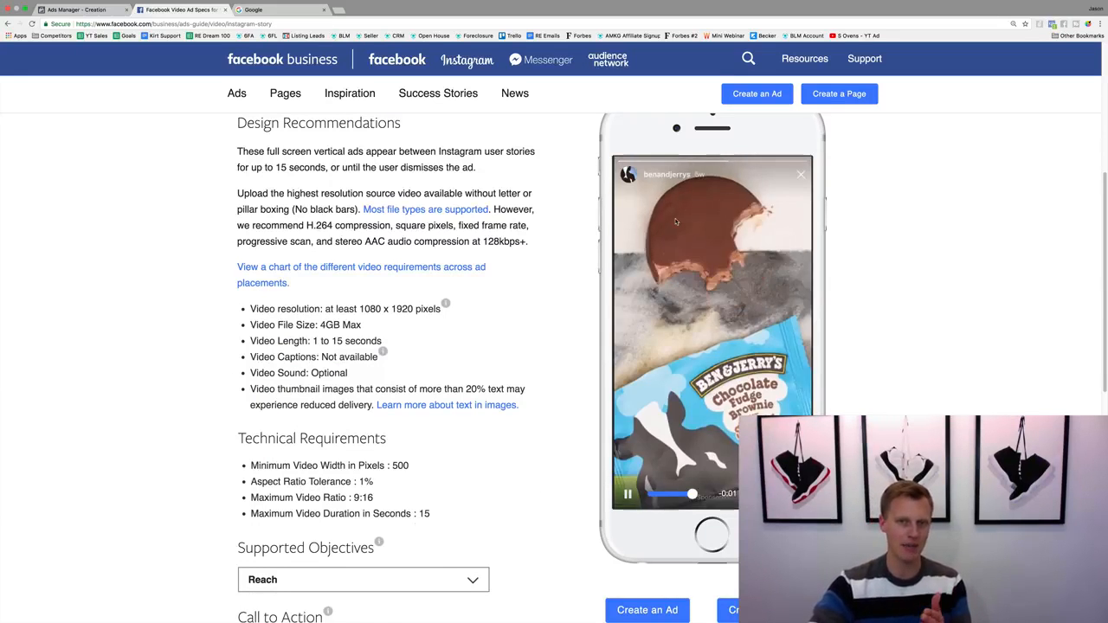
{"action": "left_click", "coordinate": [90, 9]}
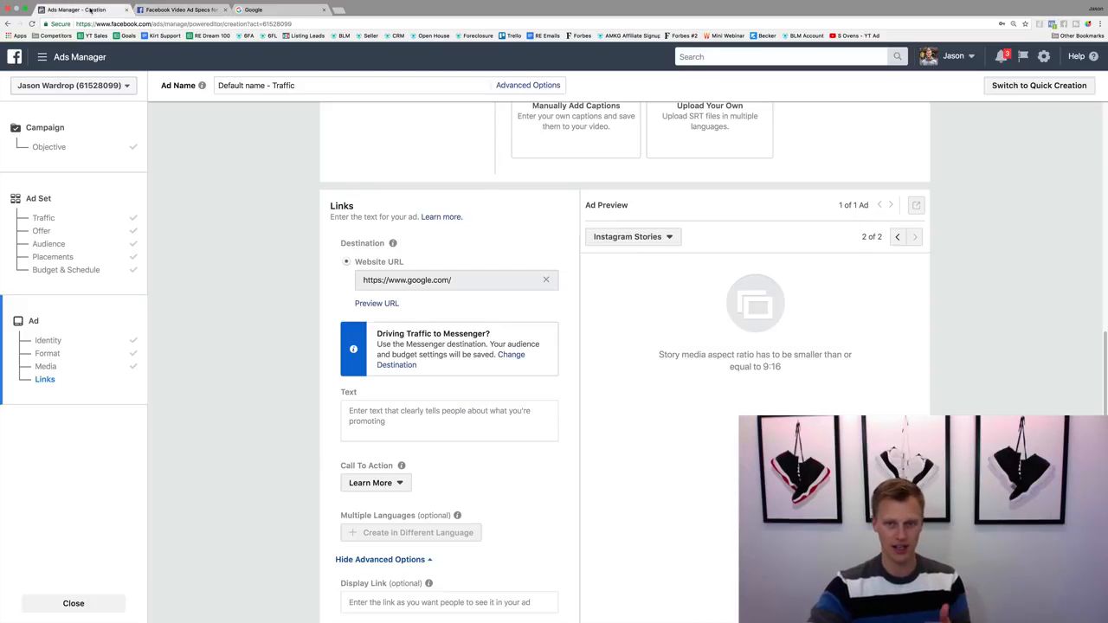
Step: Switch the ad preview back to Instagram Feed and enter "Type your text..." as the ad text
{"action": "scroll", "coordinate": [385, 347], "scroll_direction": "up", "scroll_amount": 5}
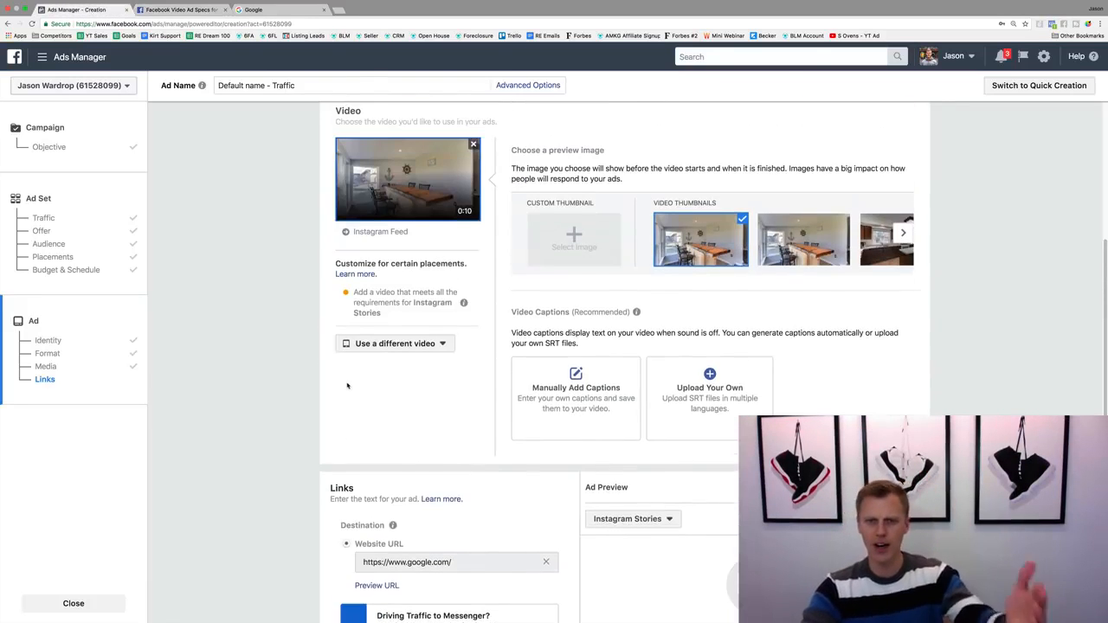
{"action": "scroll", "coordinate": [346, 381], "scroll_direction": "up", "scroll_amount": 2}
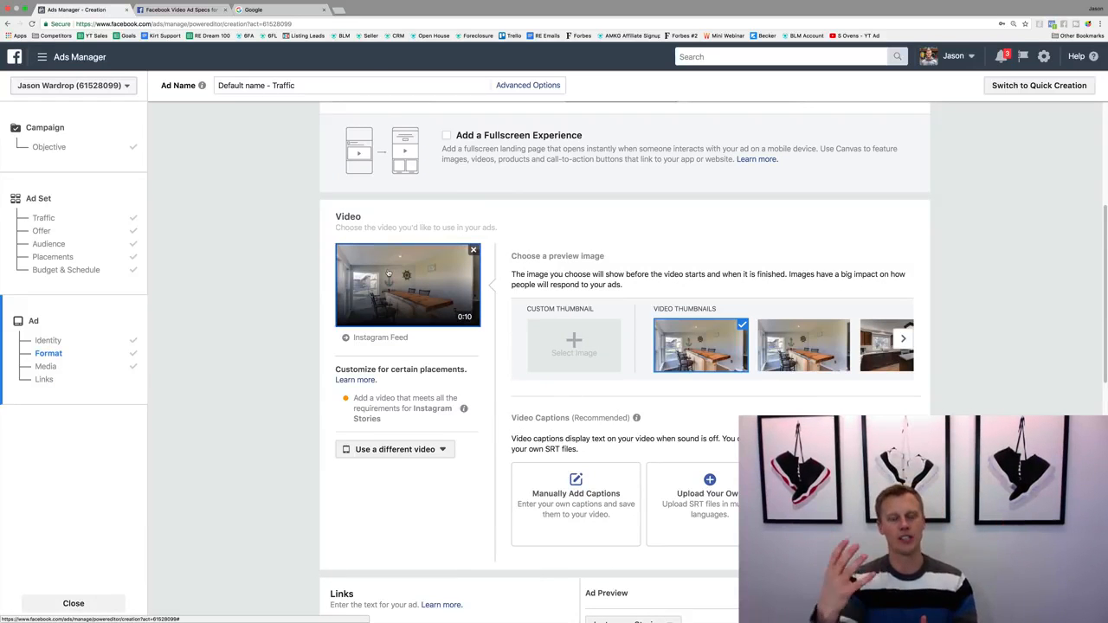
{"action": "scroll", "coordinate": [396, 308], "scroll_direction": "down", "scroll_amount": 7}
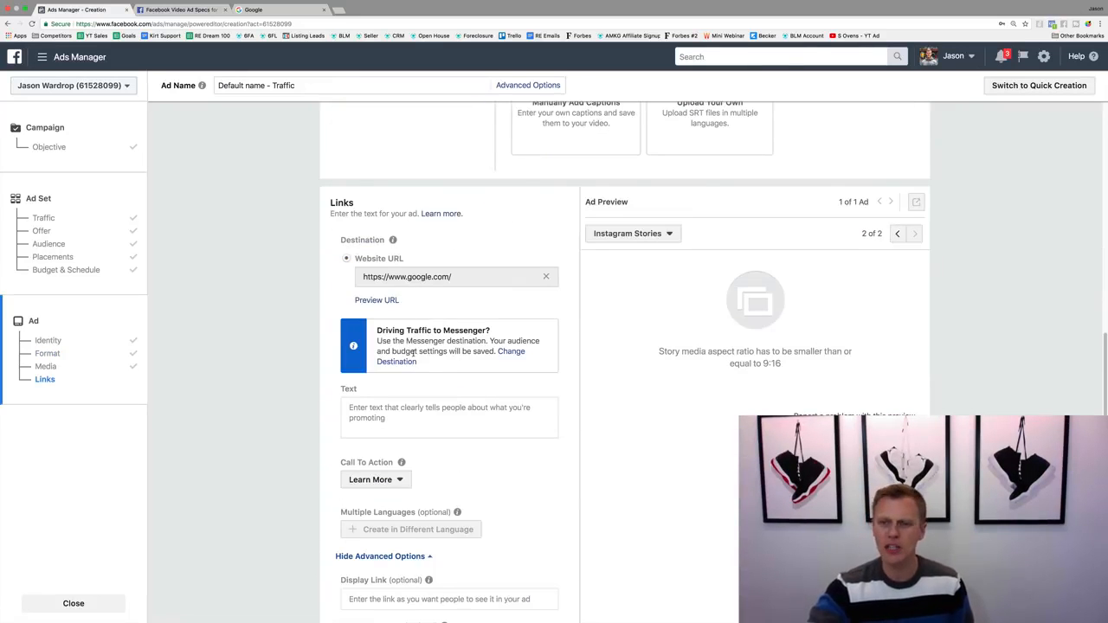
{"action": "left_click", "coordinate": [896, 233]}
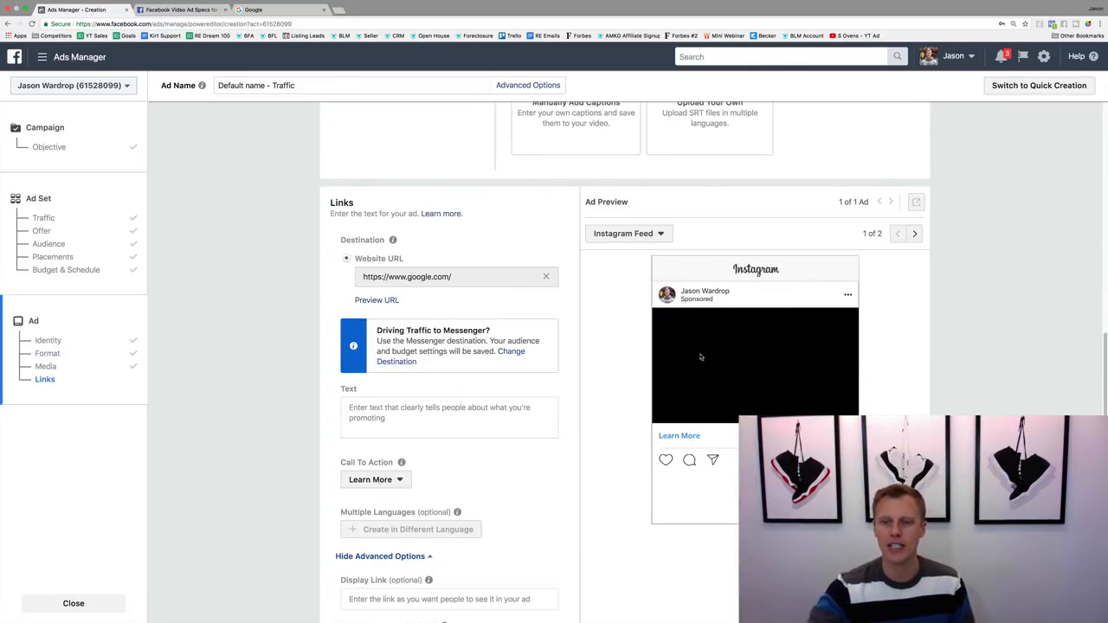
{"action": "left_click", "coordinate": [471, 399]}
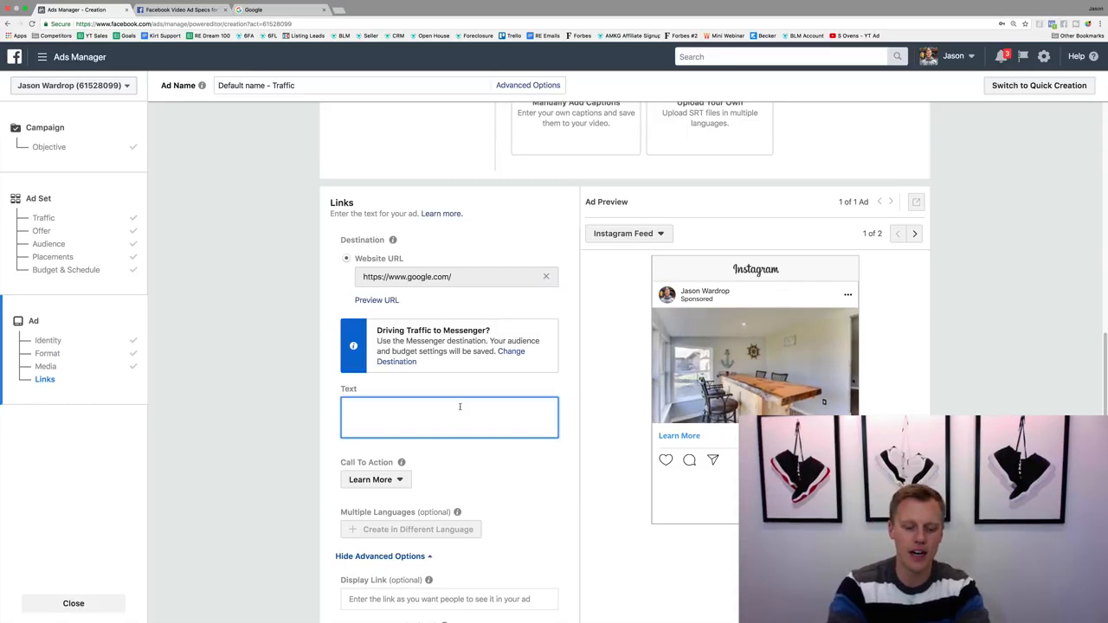
{"action": "type", "text": "Type your text..."}
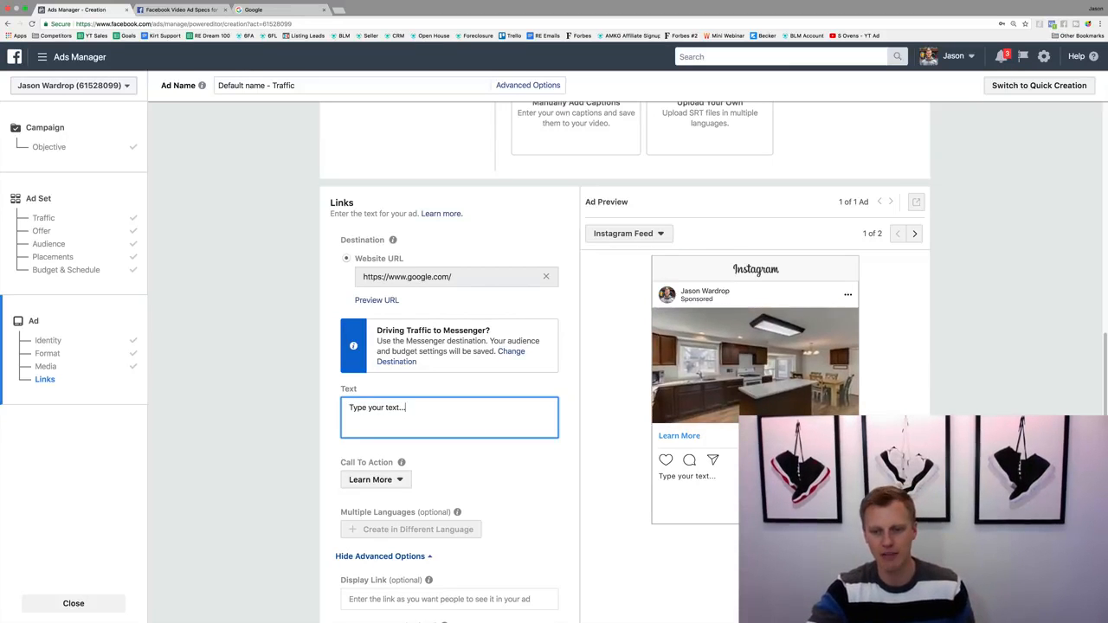
Step: Look through the ad's call-to-action options and choose Learn More
{"action": "scroll", "coordinate": [490, 463], "scroll_direction": "down", "scroll_amount": 1}
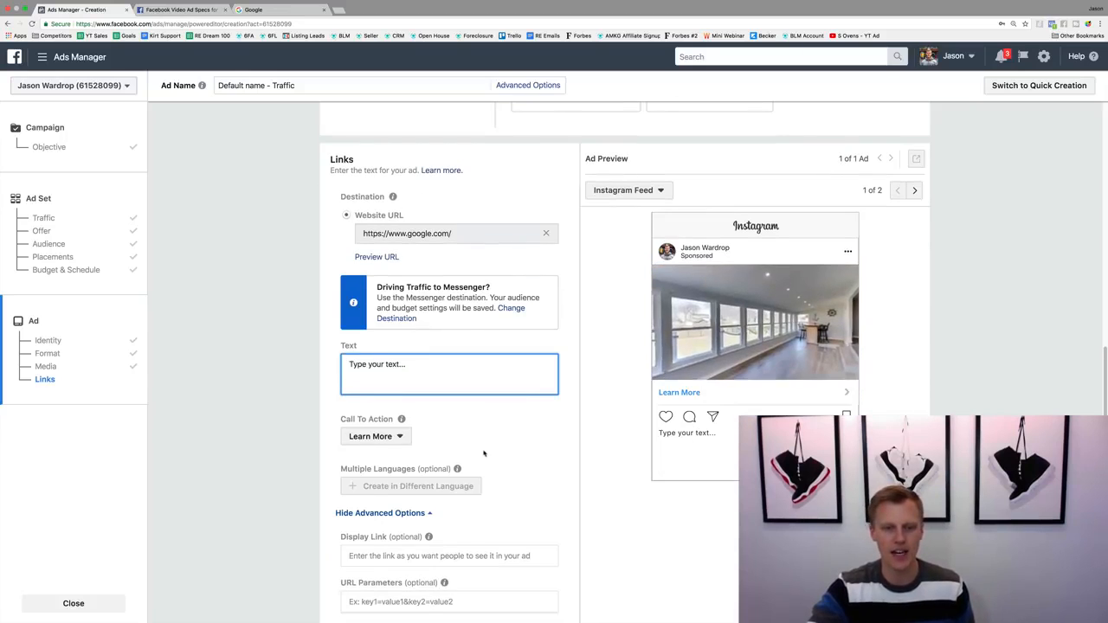
{"action": "left_click", "coordinate": [401, 440]}
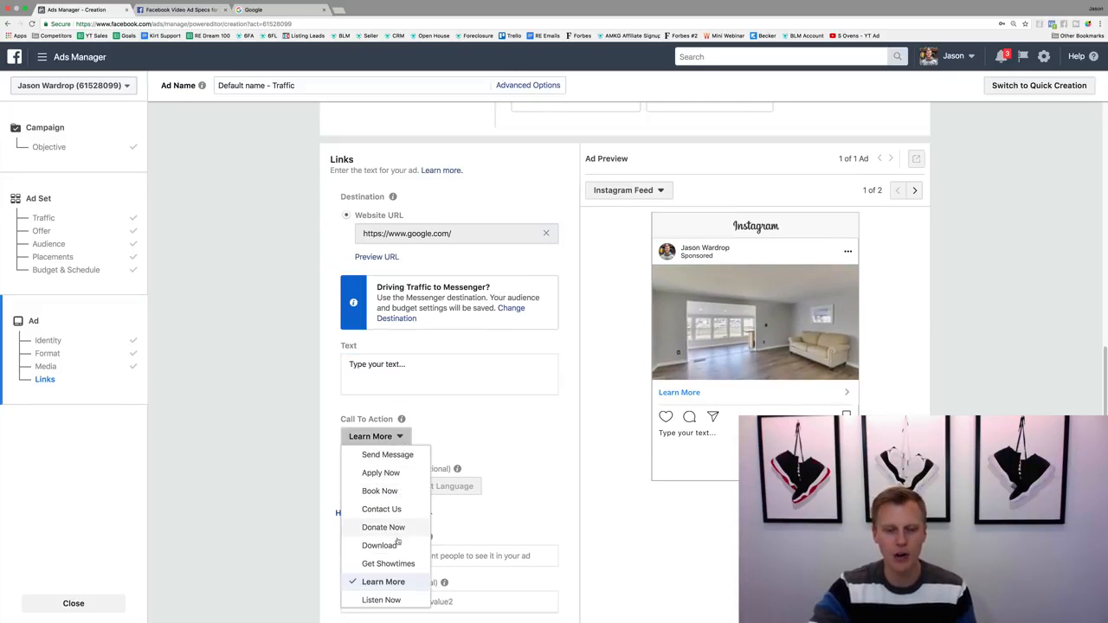
{"action": "scroll", "coordinate": [397, 541], "scroll_direction": "down", "scroll_amount": 2}
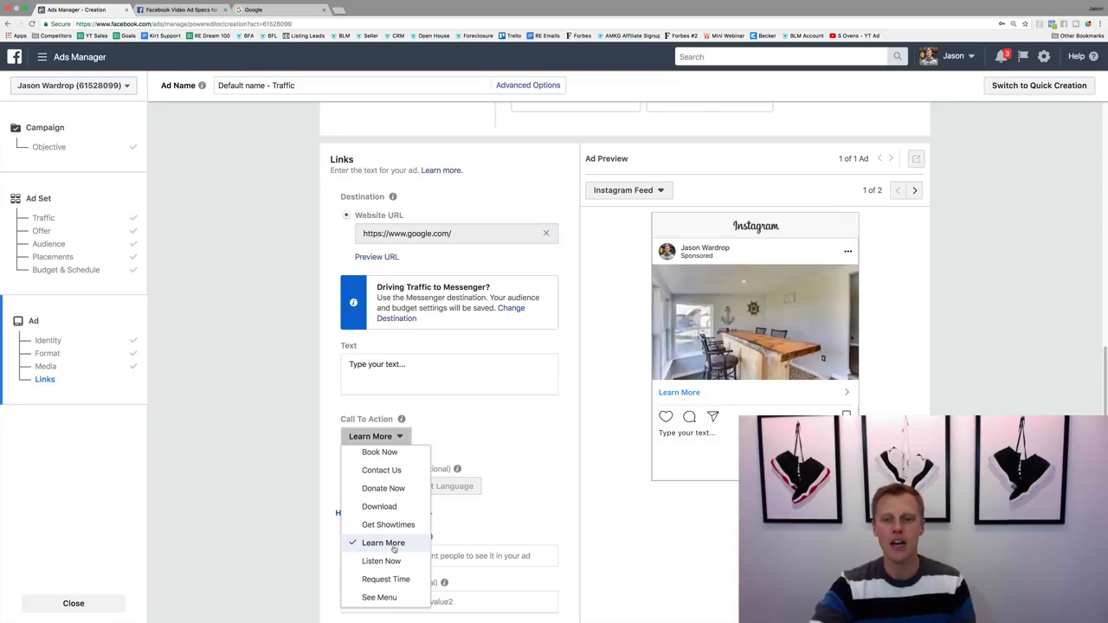
{"action": "left_click", "coordinate": [394, 548]}
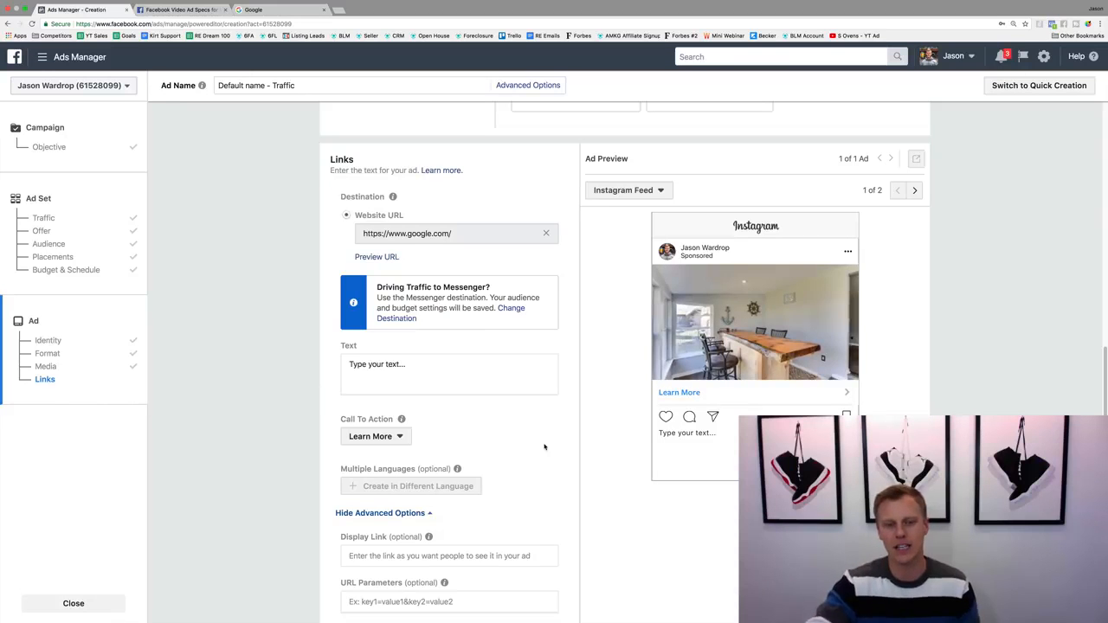
{"action": "scroll", "coordinate": [544, 446], "scroll_direction": "down", "scroll_amount": 3}
{"action": "scroll", "coordinate": [433, 485], "scroll_direction": "down", "scroll_amount": 3}
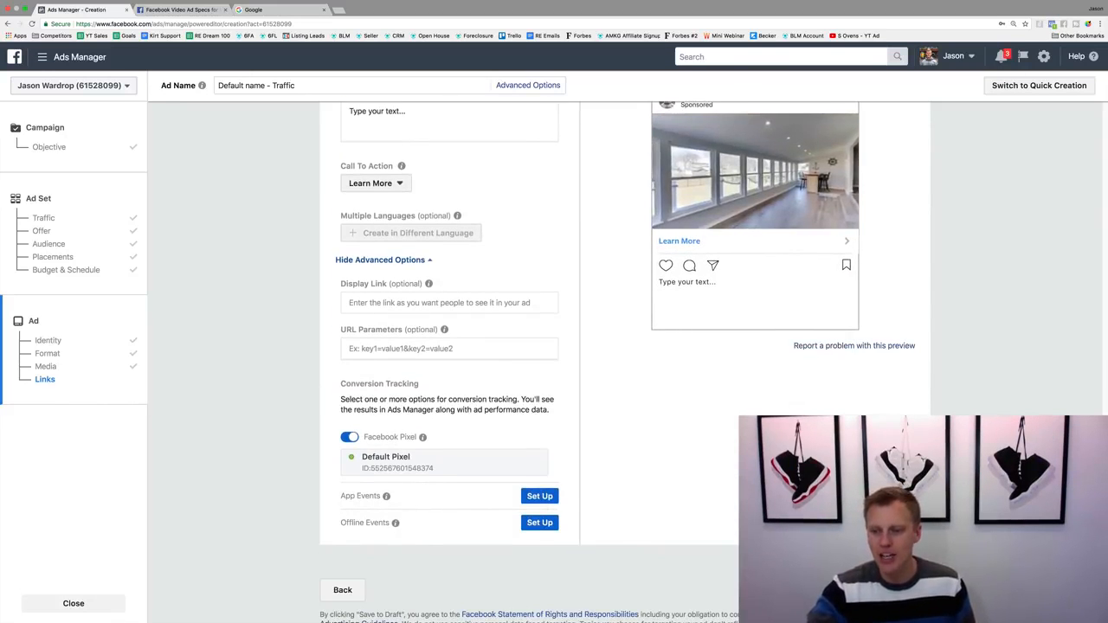
{"action": "scroll", "coordinate": [632, 514], "scroll_direction": "up", "scroll_amount": 5}
{"action": "scroll", "coordinate": [618, 514], "scroll_direction": "up", "scroll_amount": 1}
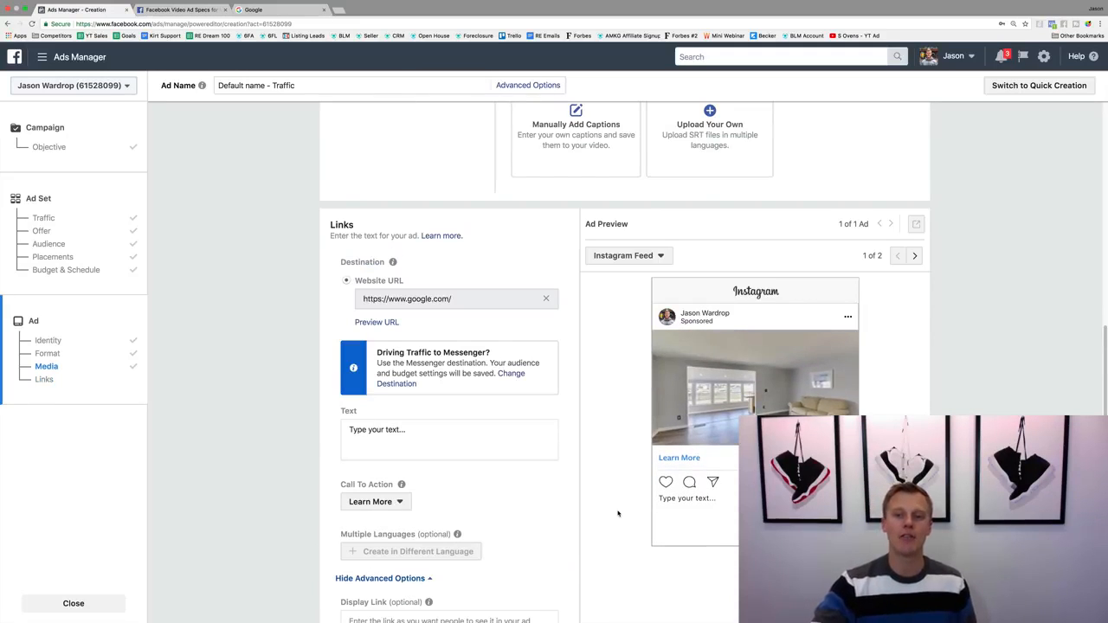